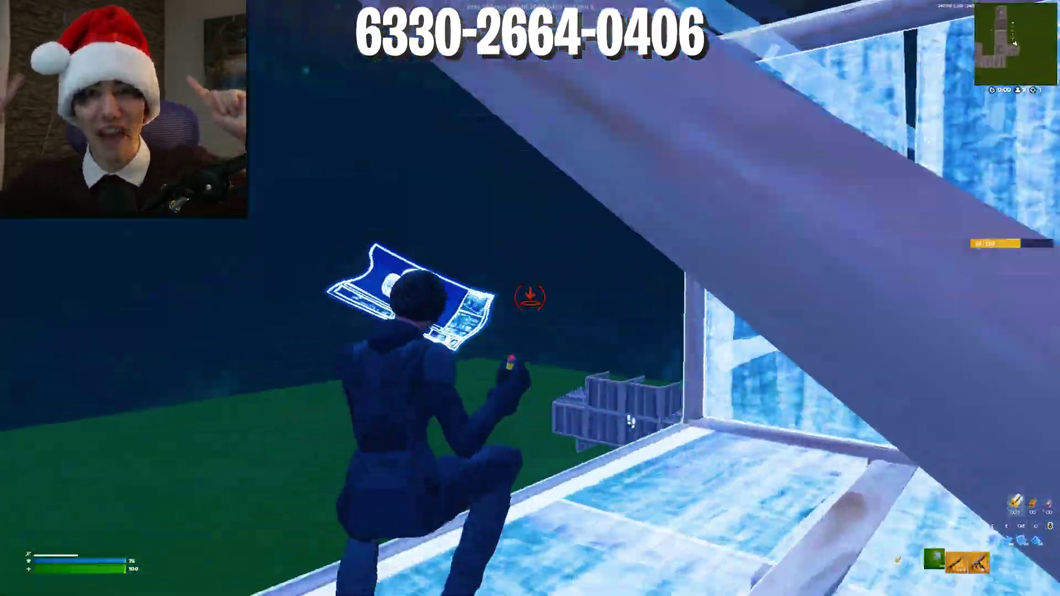
Box in with walls, build a ramp, and fight the opponent inside the wood build in Fortnite
{"action": "left_click", "coordinate": [530, 298]}
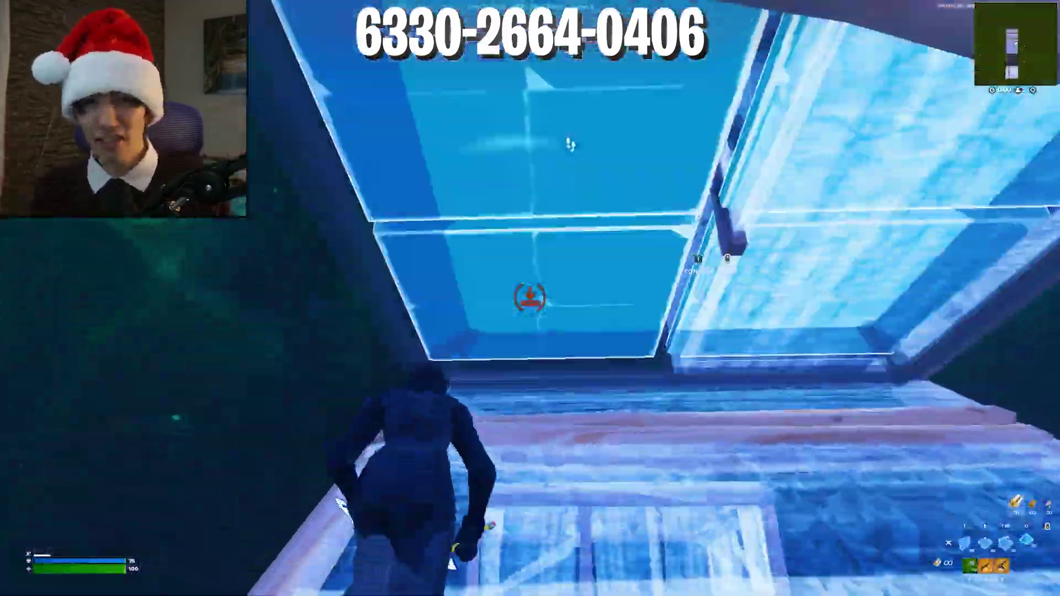
{"action": "left_click", "coordinate": [530, 299]}
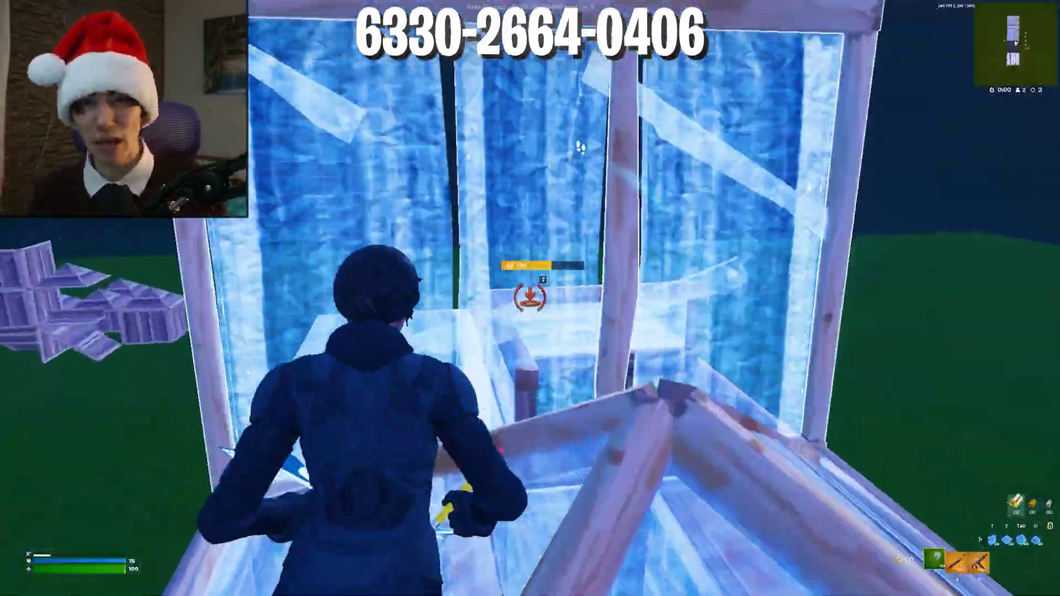
{"action": "left_click", "coordinate": [530, 299]}
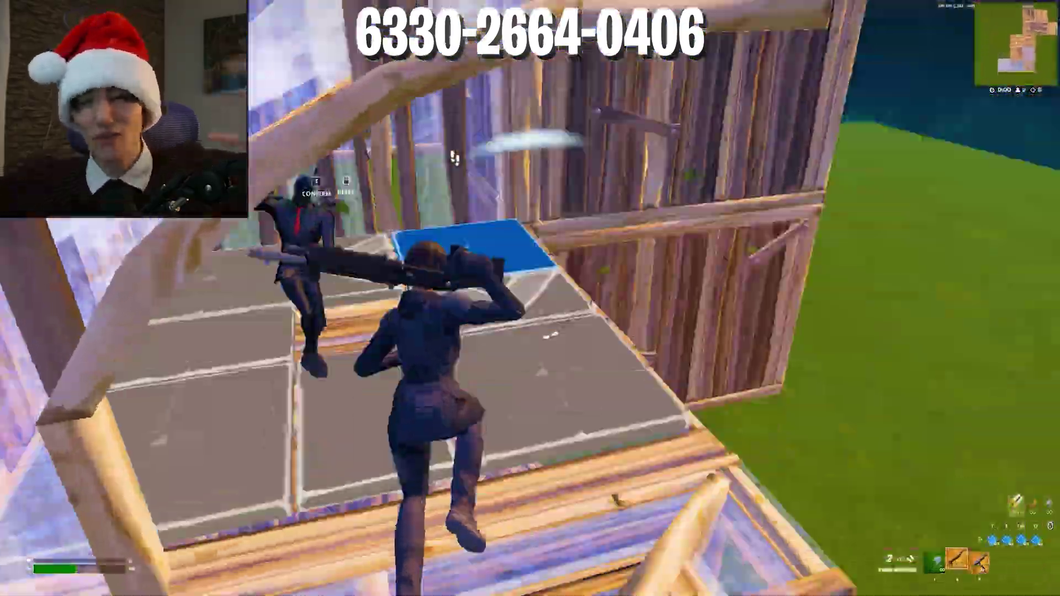
{"action": "left_click", "coordinate": [530, 299]}
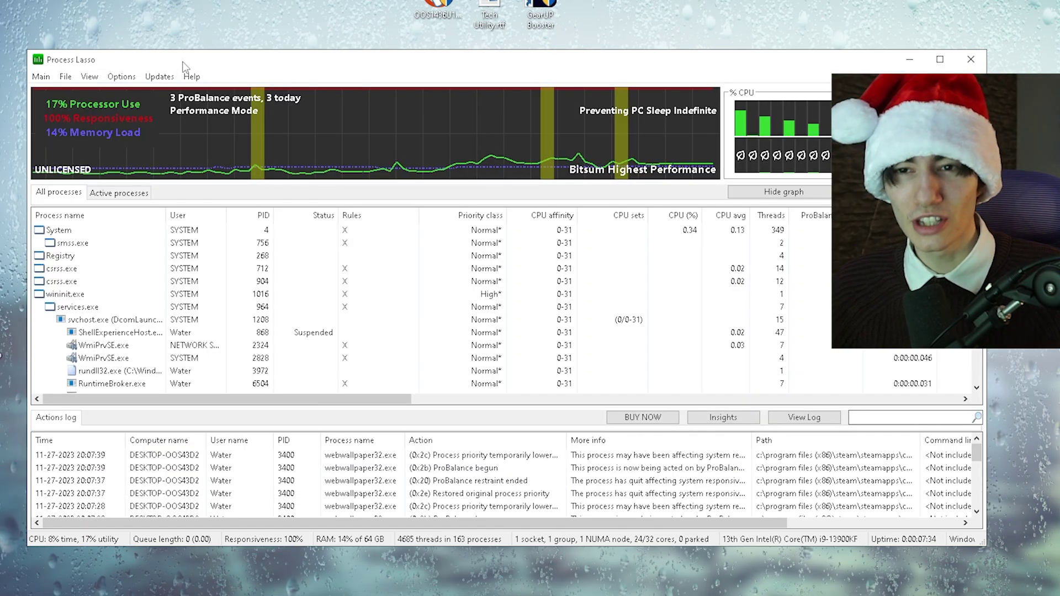
Show Process Lasso's Main menu with ProBalance, SmartTrim and Performance Mode Enabled ticked
{"action": "left_click", "coordinate": [44, 77]}
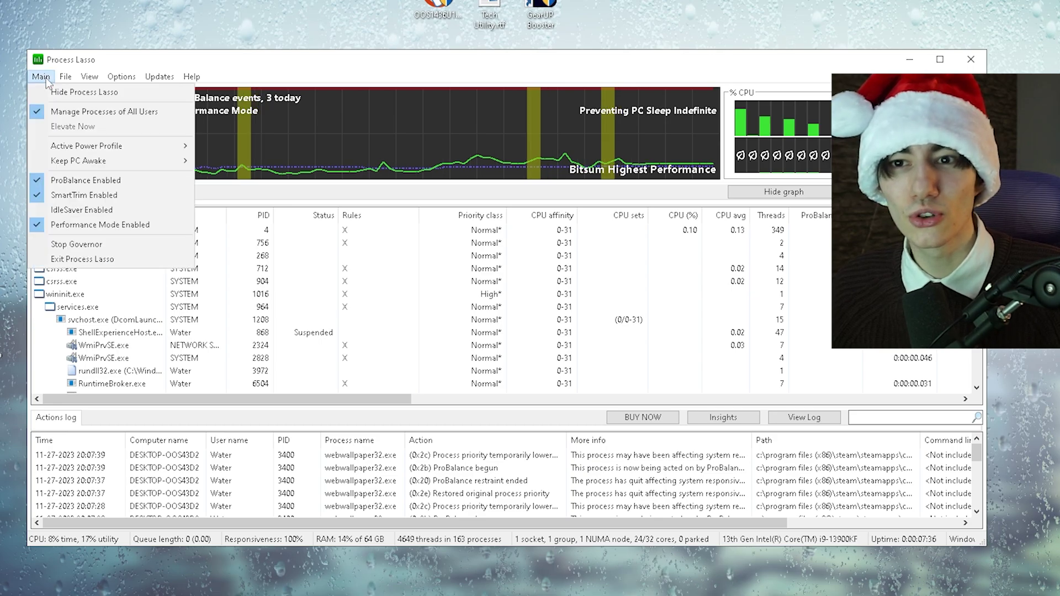
{"action": "mouse_move", "coordinate": [68, 146]}
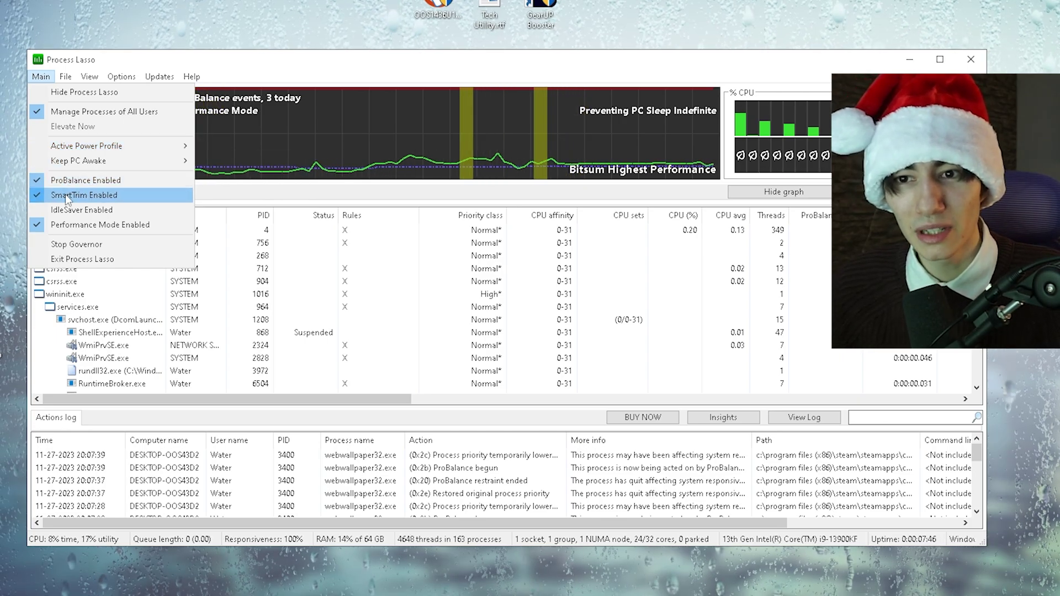
Under Options > Tools, set System Timer Resolution to 0.500 ms with Set at every boot enabled
{"action": "left_click", "coordinate": [105, 225]}
{"action": "left_click", "coordinate": [117, 79]}
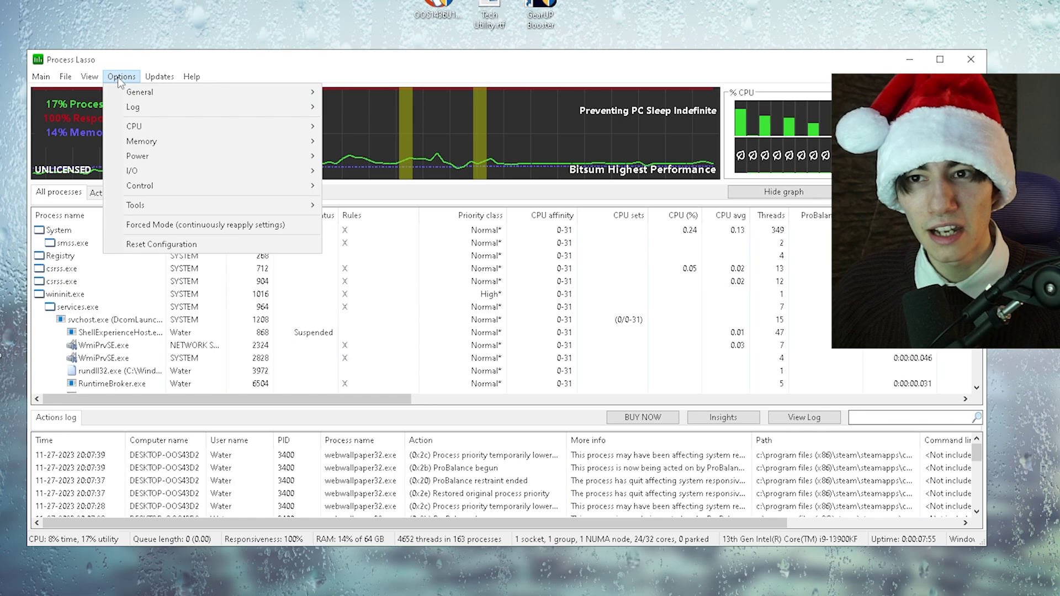
{"action": "mouse_move", "coordinate": [159, 205]}
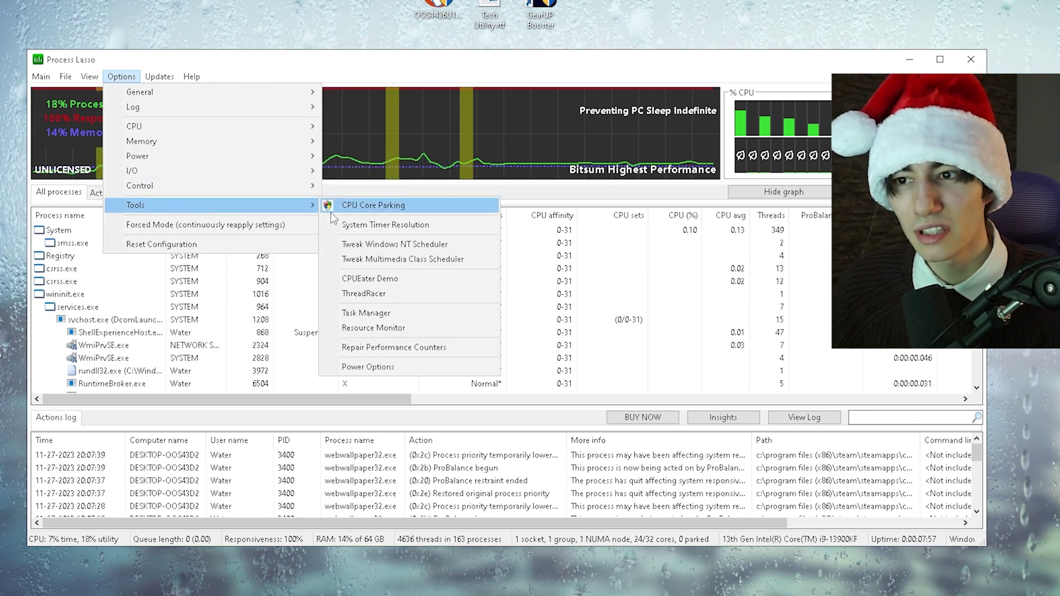
{"action": "left_click", "coordinate": [362, 226]}
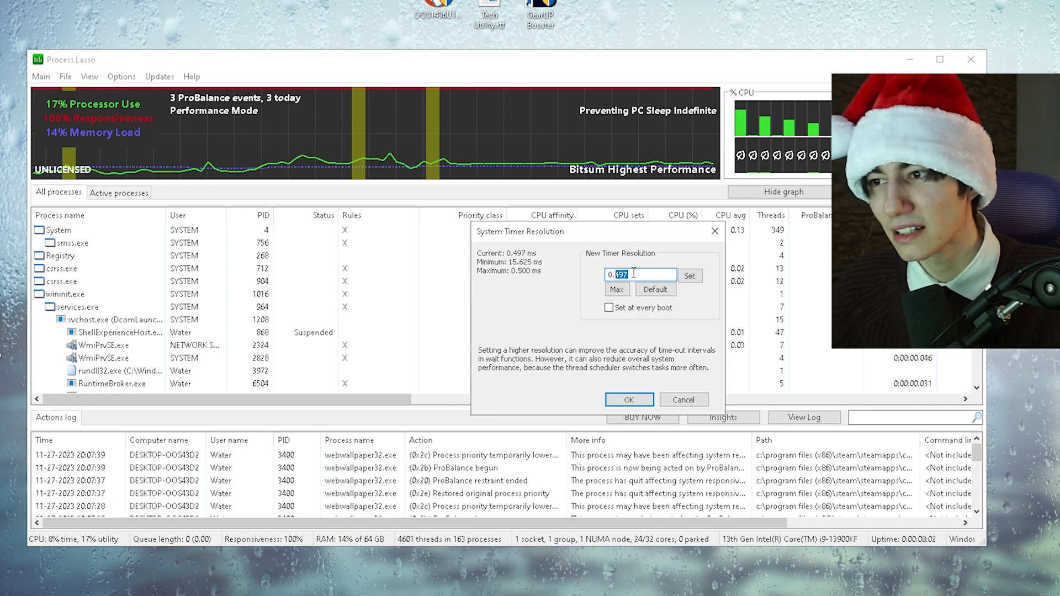
{"action": "type", "text": "500"}
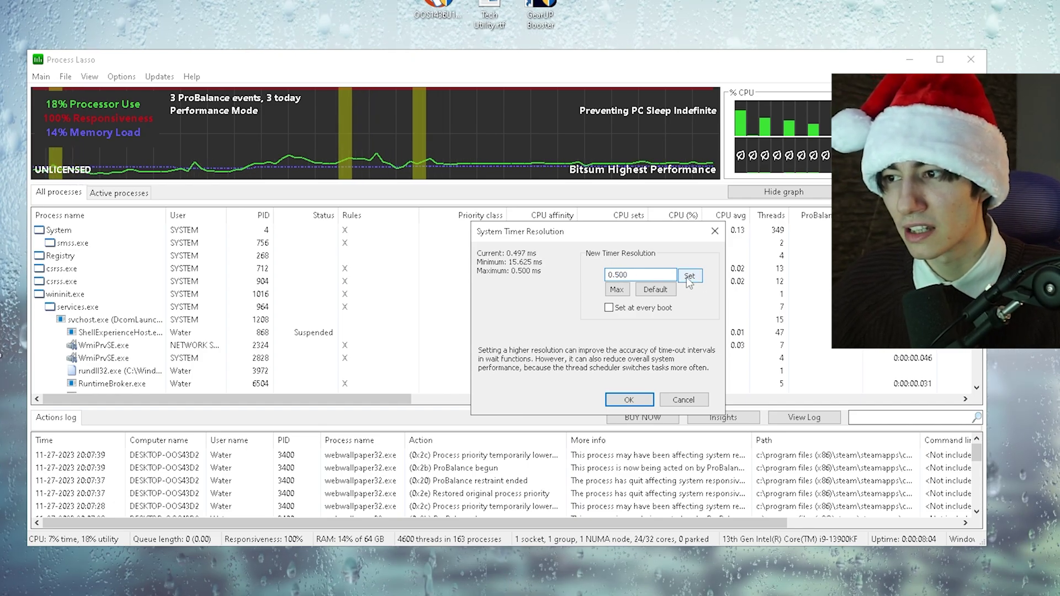
{"action": "left_click", "coordinate": [690, 275]}
{"action": "left_click", "coordinate": [609, 307]}
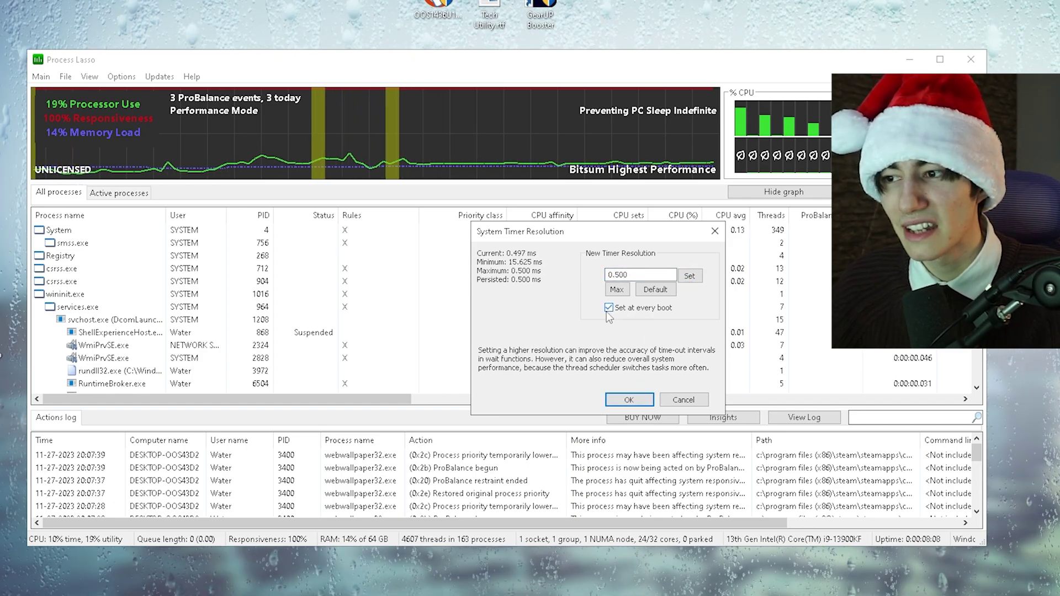
{"action": "left_click", "coordinate": [629, 400]}
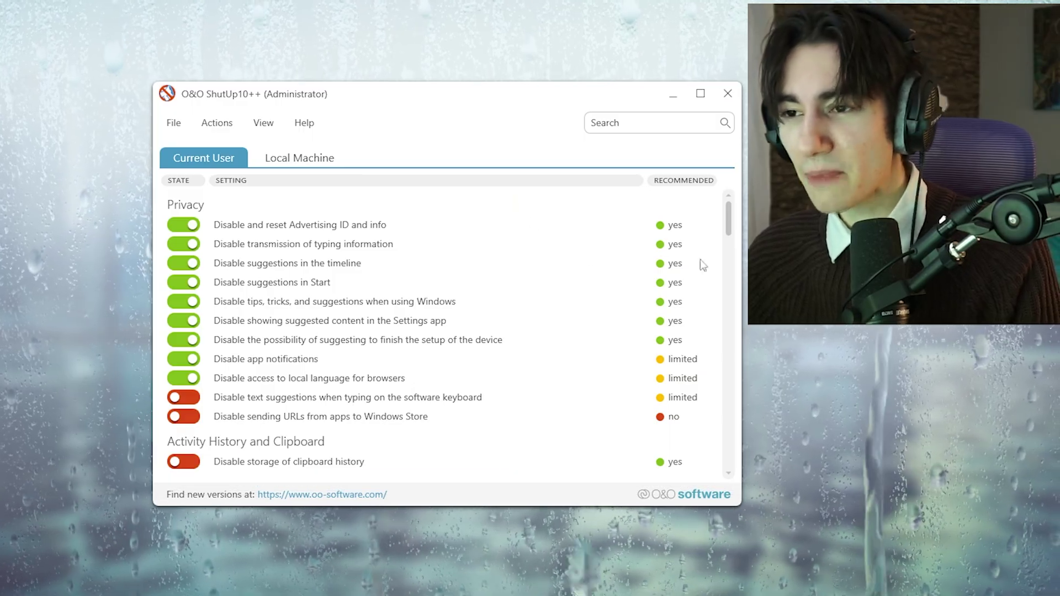
Browse the Current User privacy settings list in O&O ShutUp10++
{"action": "left_click_drag", "start_coordinate": [728, 221], "coordinate": [665, 459]}
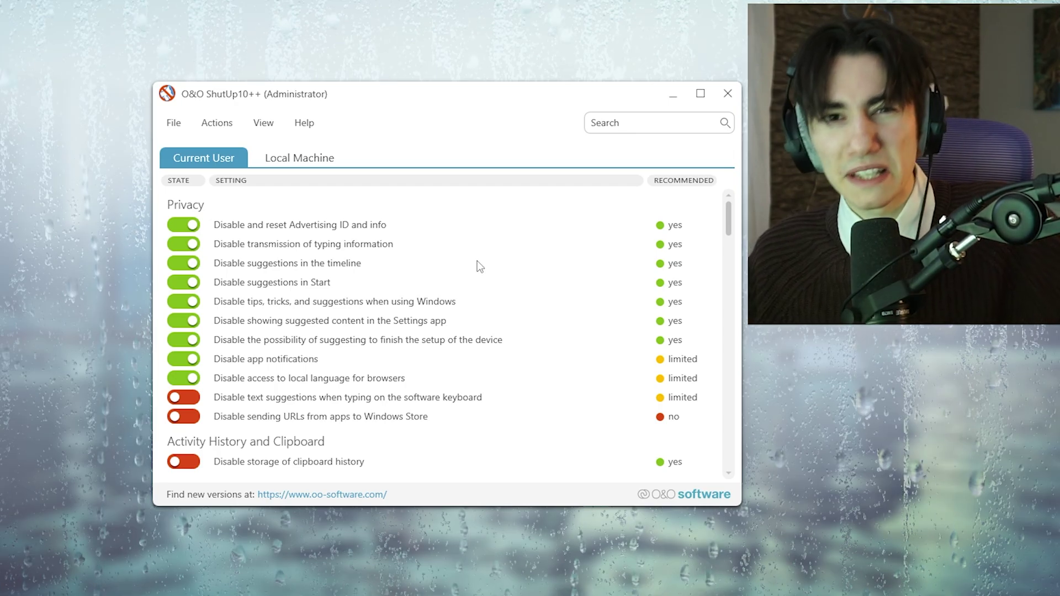
{"action": "key", "text": "super"}
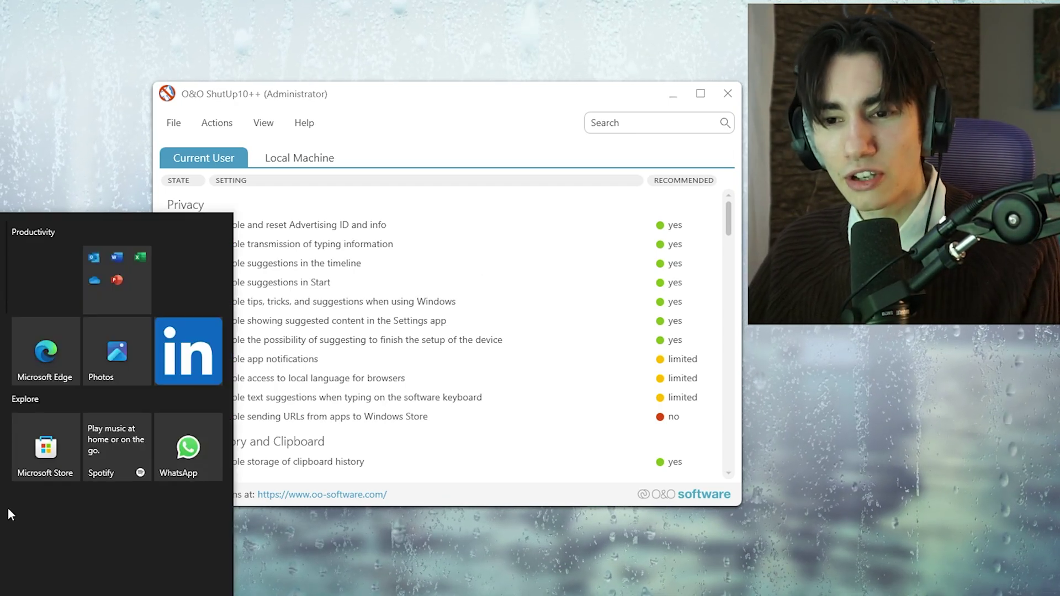
{"action": "left_click", "coordinate": [390, 108]}
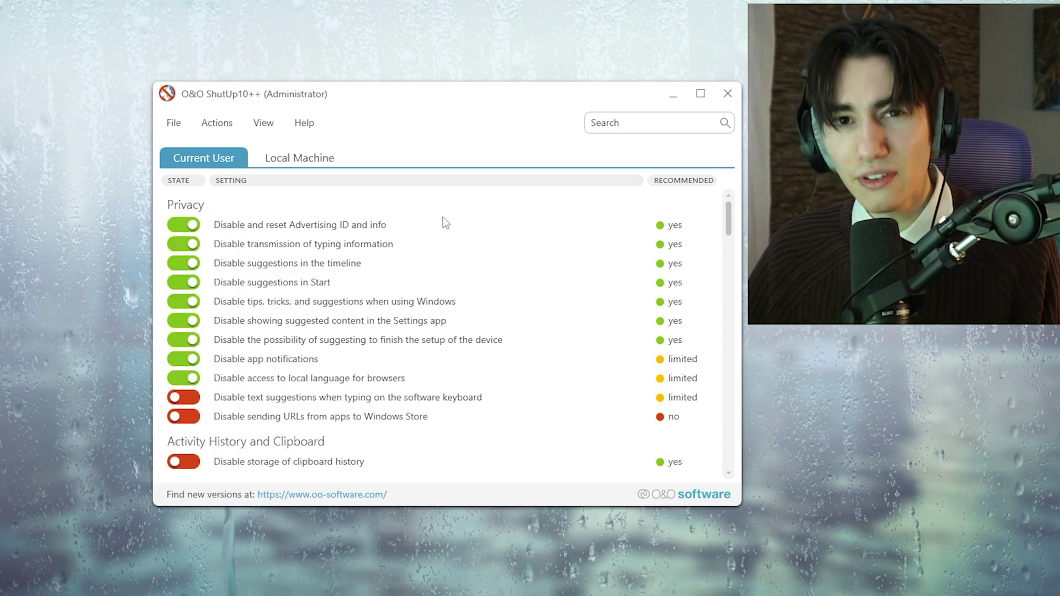
{"action": "scroll", "coordinate": [734, 223], "scroll_direction": "down", "scroll_amount": 1}
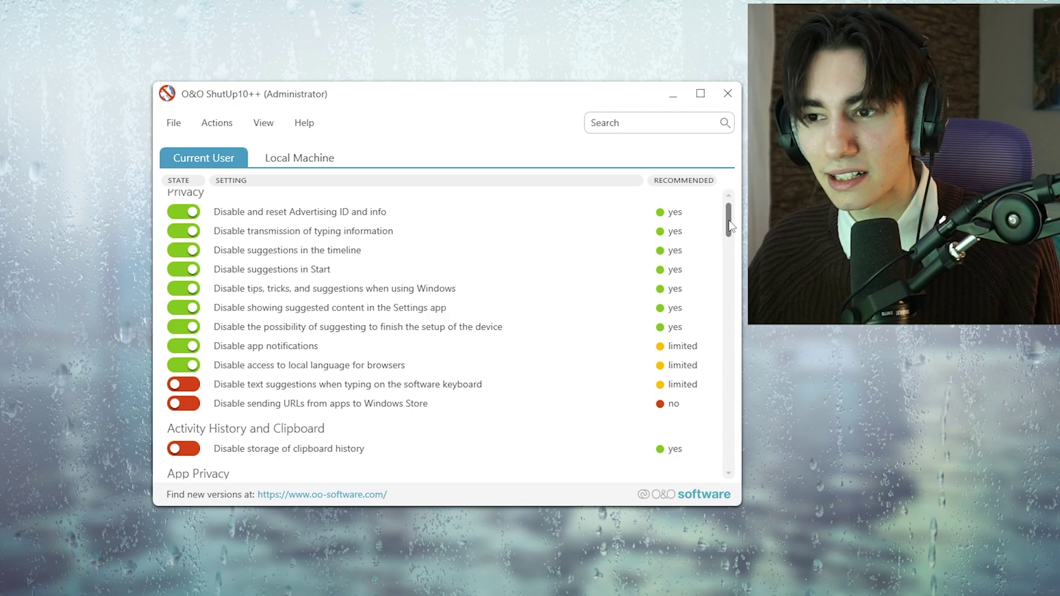
{"action": "scroll", "coordinate": [734, 223], "scroll_direction": "up", "scroll_amount": 1}
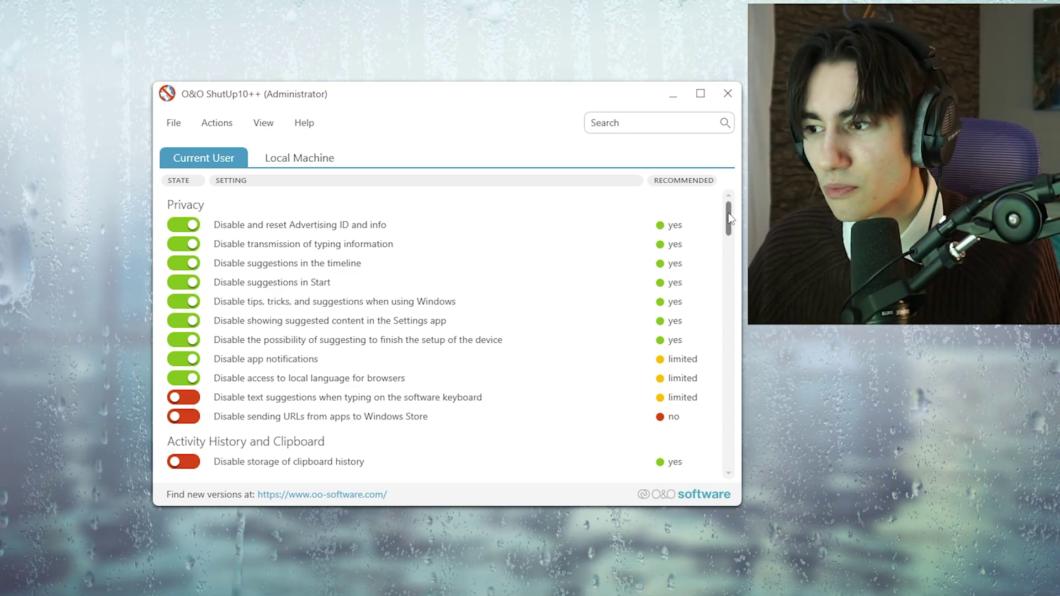
{"action": "left_click_drag", "start_coordinate": [729, 218], "coordinate": [729, 226]}
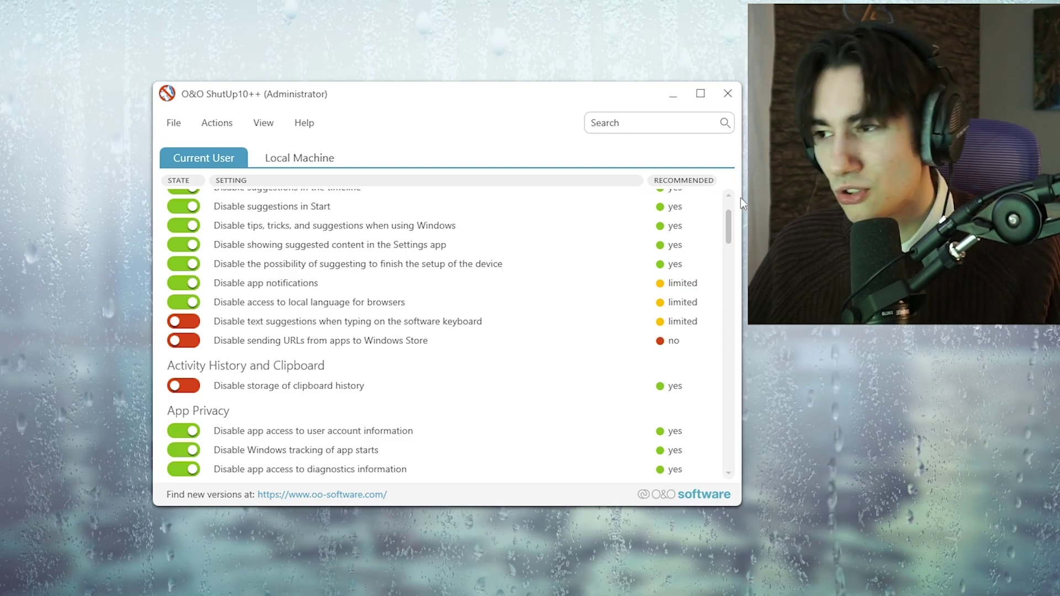
{"action": "left_click_drag", "start_coordinate": [729, 226], "coordinate": [725, 312]}
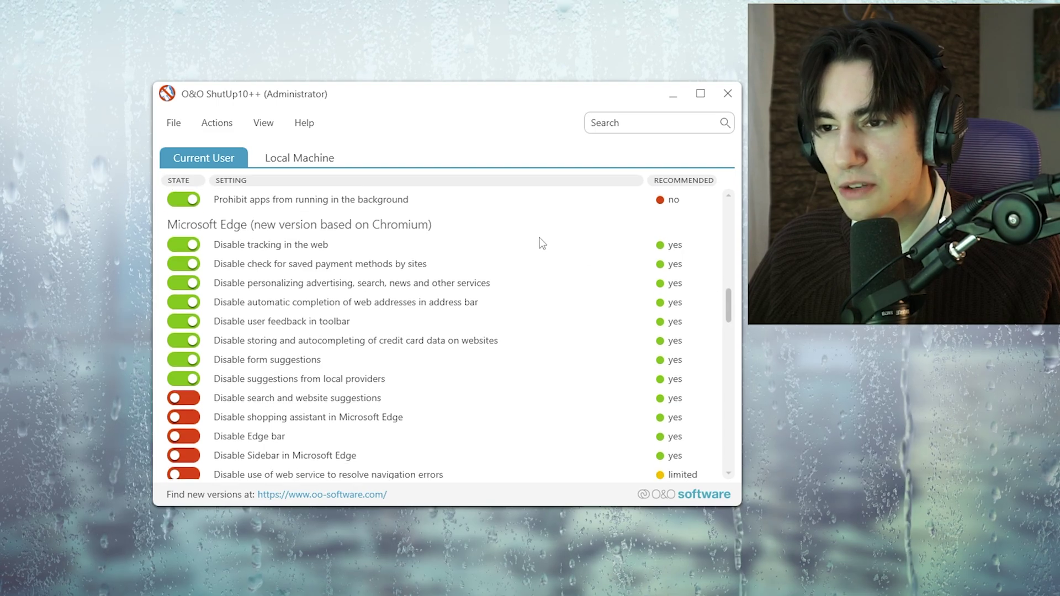
{"action": "scroll", "coordinate": [549, 286], "scroll_direction": "down", "scroll_amount": 4}
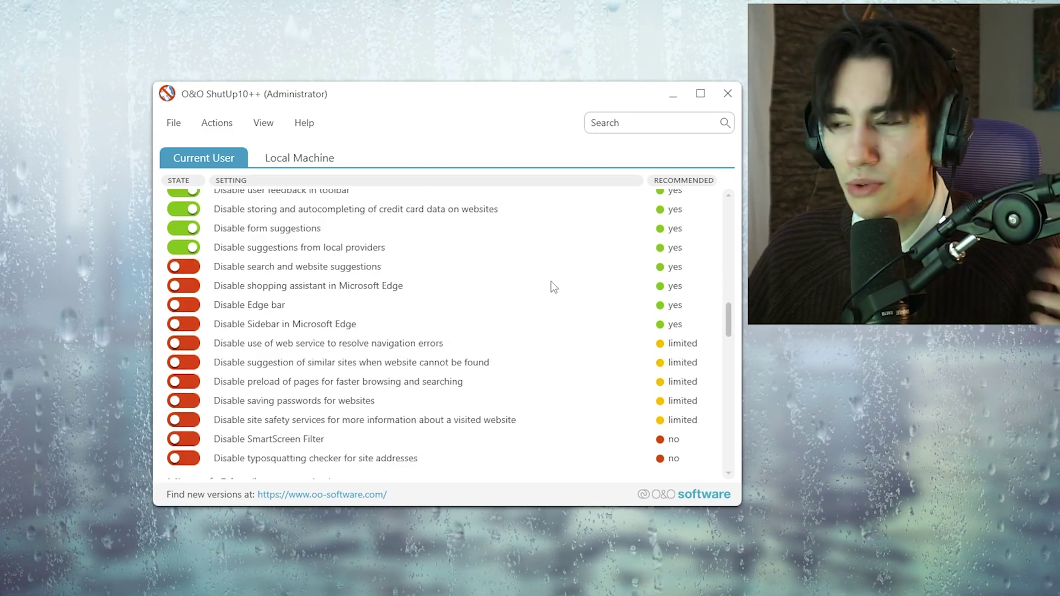
{"action": "scroll", "coordinate": [467, 268], "scroll_direction": "down", "scroll_amount": 9}
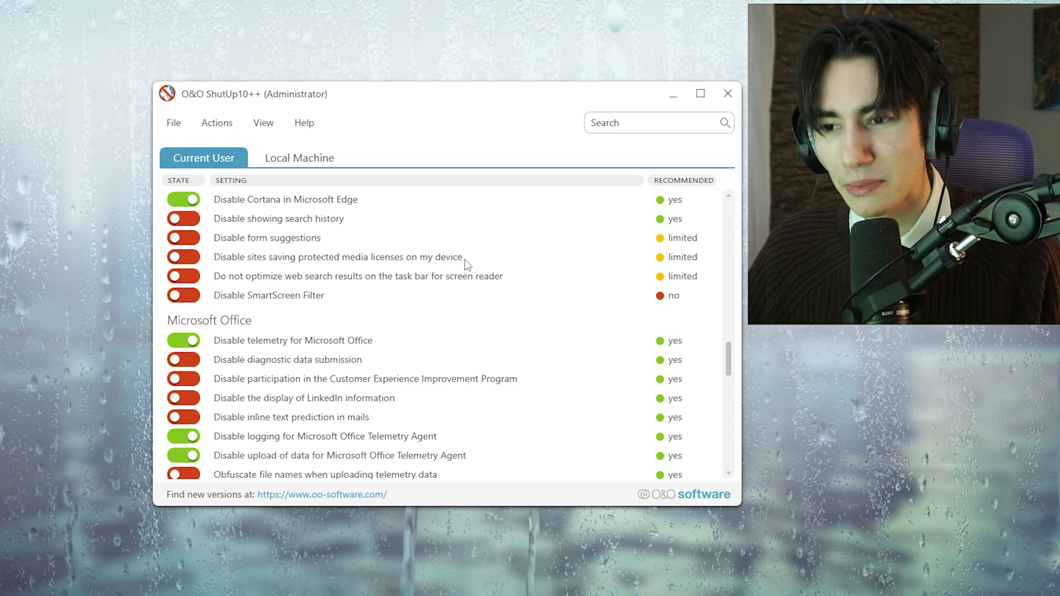
{"action": "scroll", "coordinate": [462, 313], "scroll_direction": "down", "scroll_amount": 3}
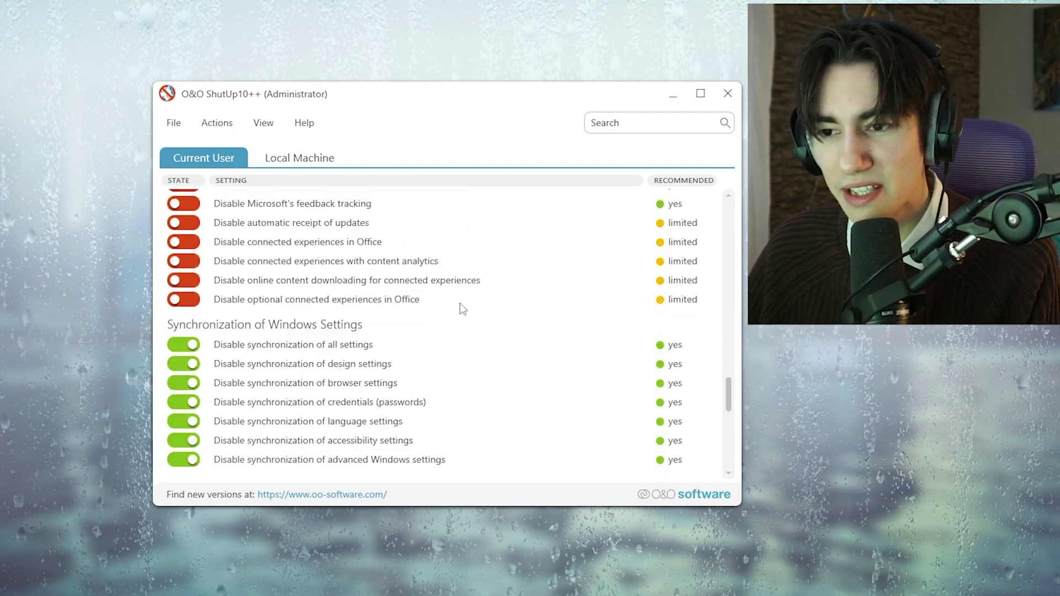
{"action": "scroll", "coordinate": [464, 299], "scroll_direction": "down", "scroll_amount": 1}
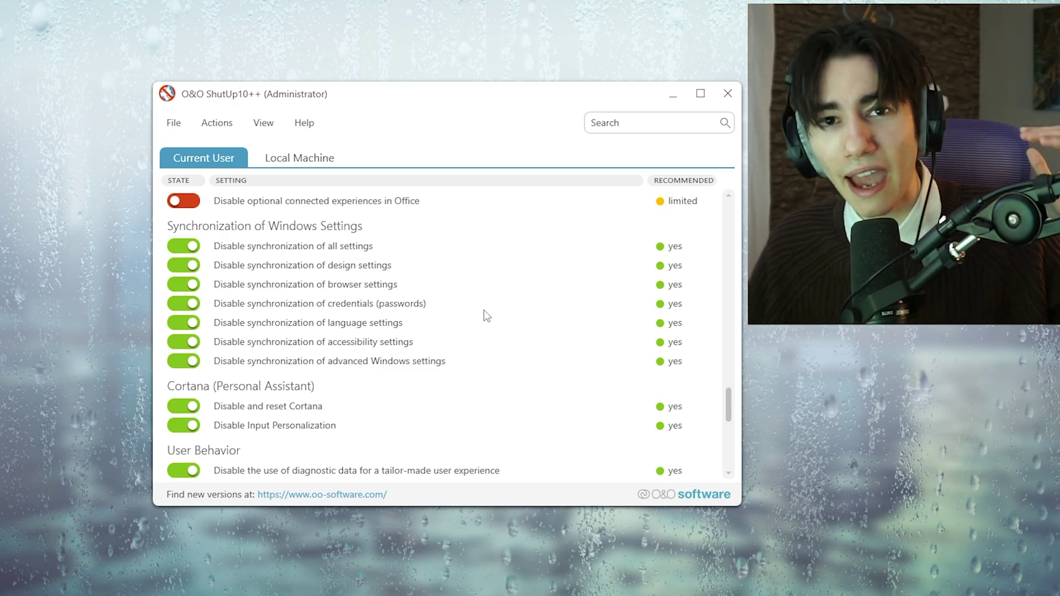
{"action": "left_click_drag", "start_coordinate": [729, 403], "coordinate": [730, 218]}
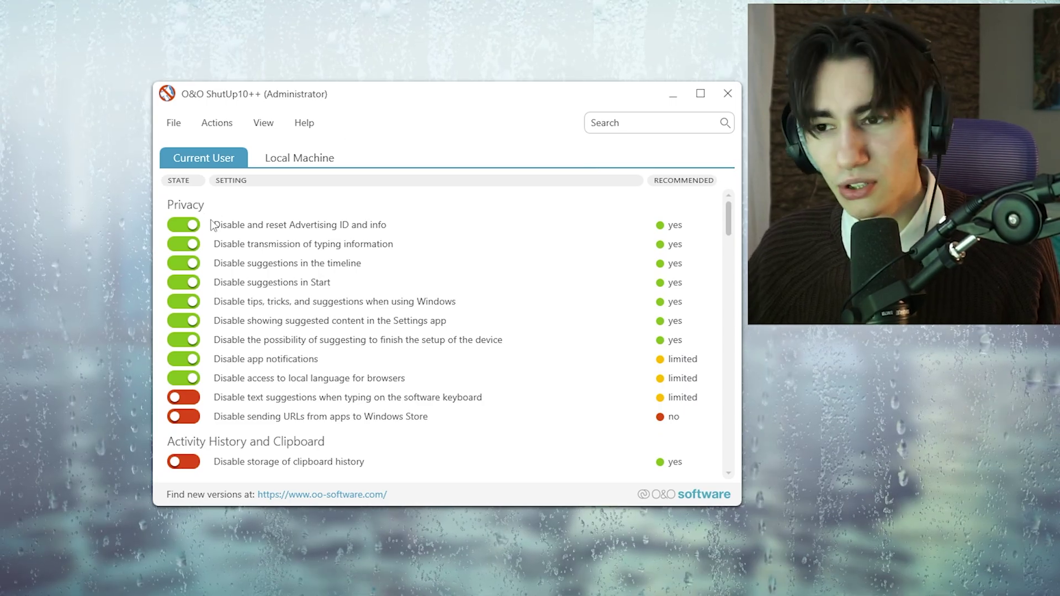
Skip the advertising ID toggle's restore prompt and create a system restoration point from Actions
{"action": "left_click", "coordinate": [181, 228]}
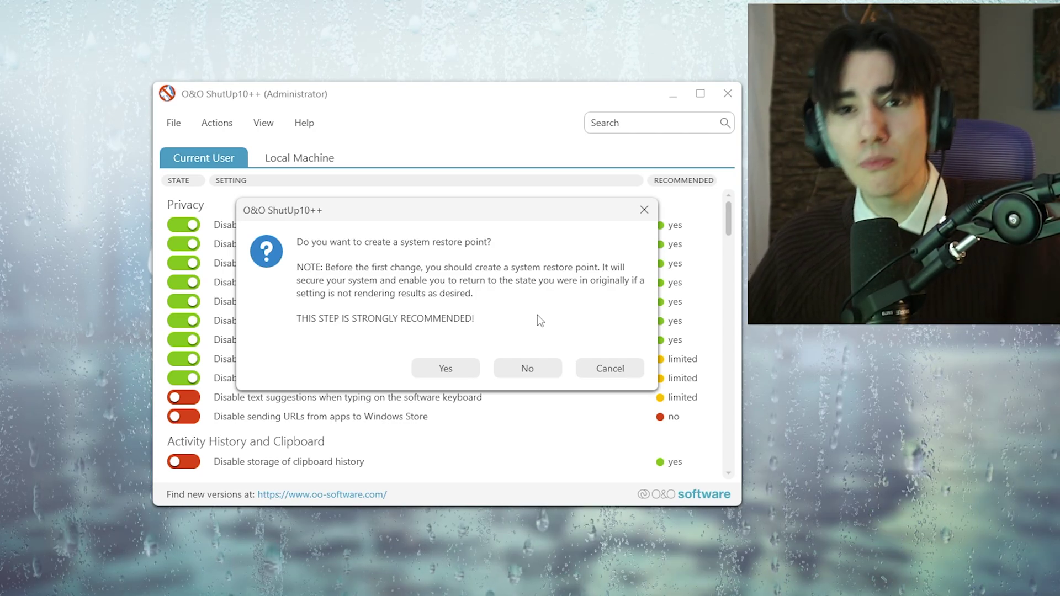
{"action": "key", "text": "Escape"}
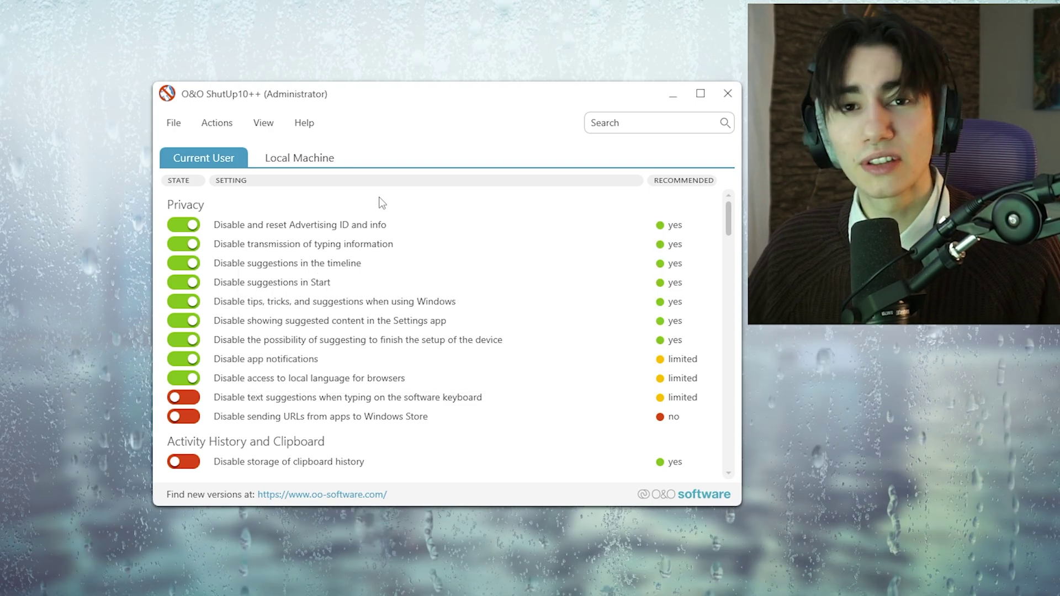
{"action": "left_click", "coordinate": [215, 127]}
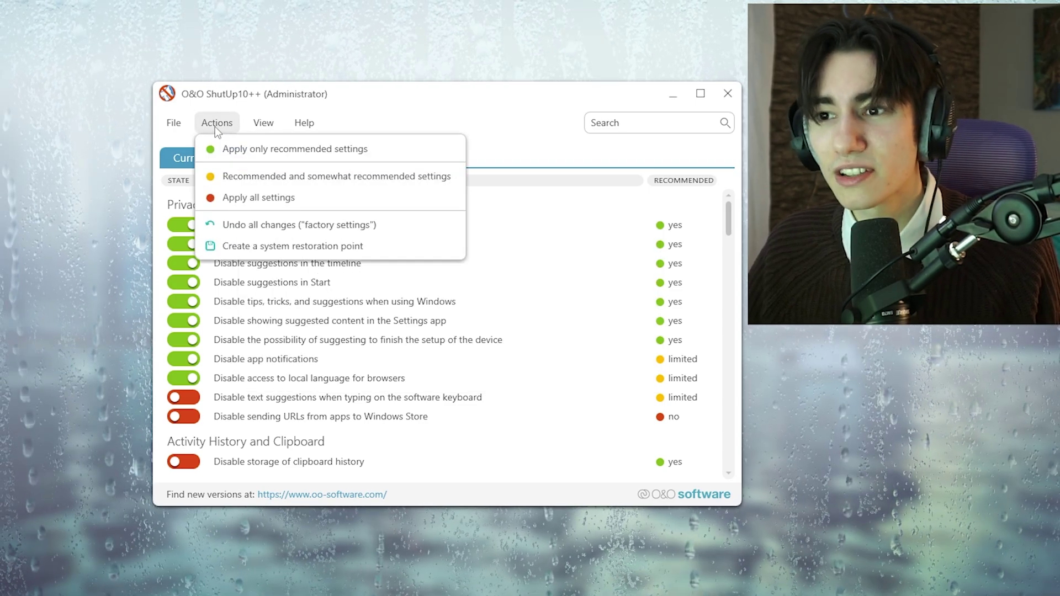
{"action": "left_click", "coordinate": [251, 246]}
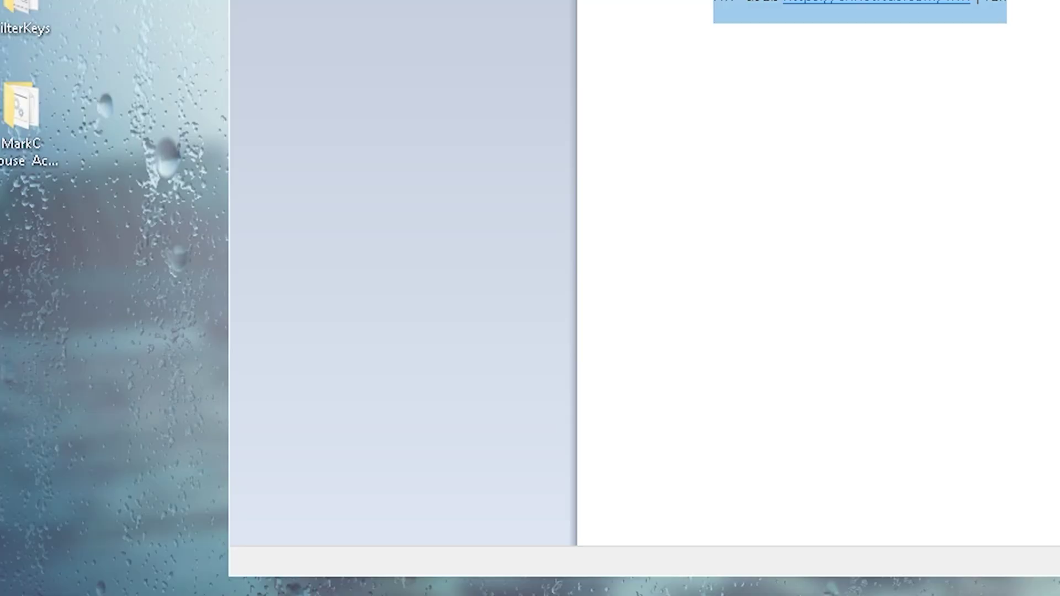
{"action": "key", "text": "super"}
{"action": "type", "text": "powershell"}
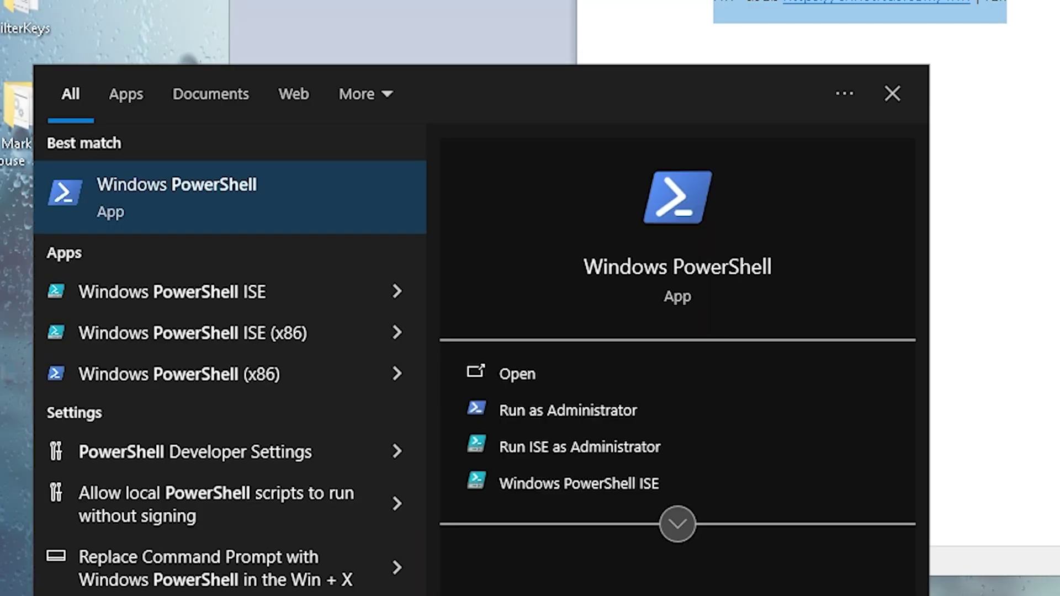
{"action": "right_click", "coordinate": [137, 207]}
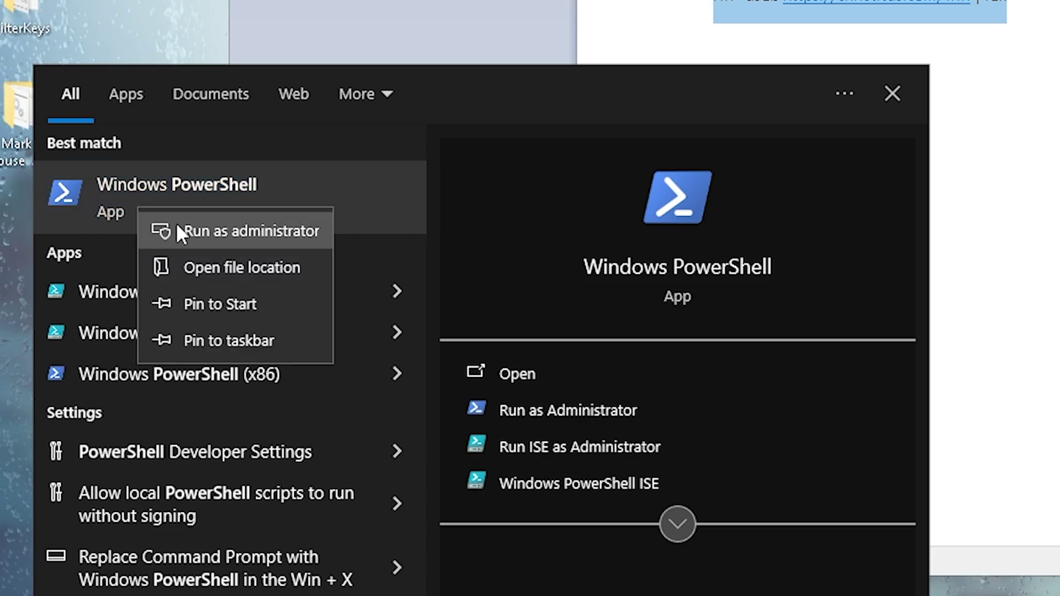
{"action": "left_click", "coordinate": [206, 229]}
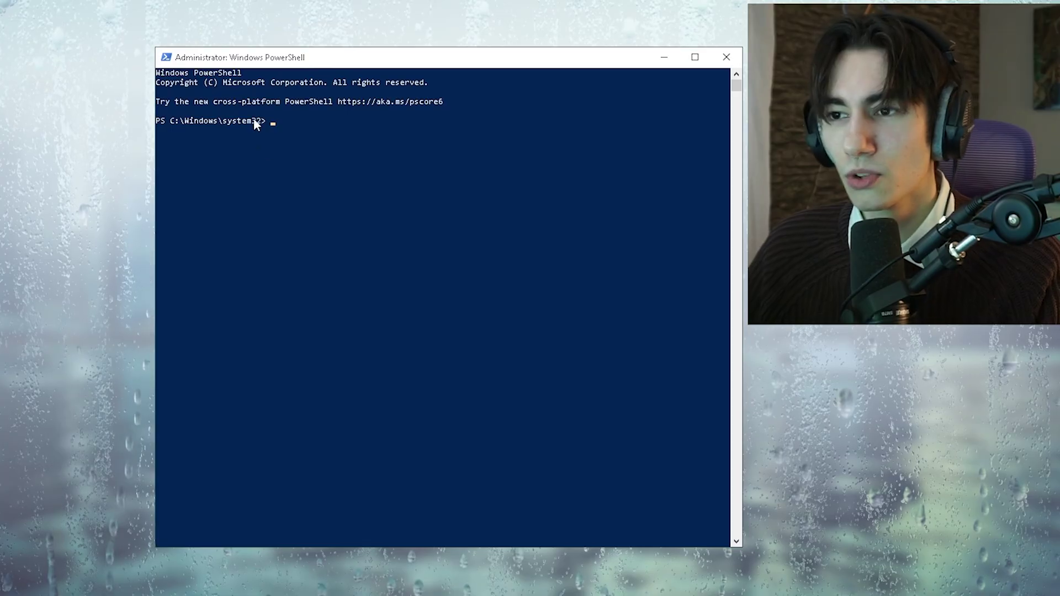
{"action": "right_click", "coordinate": [324, 128]}
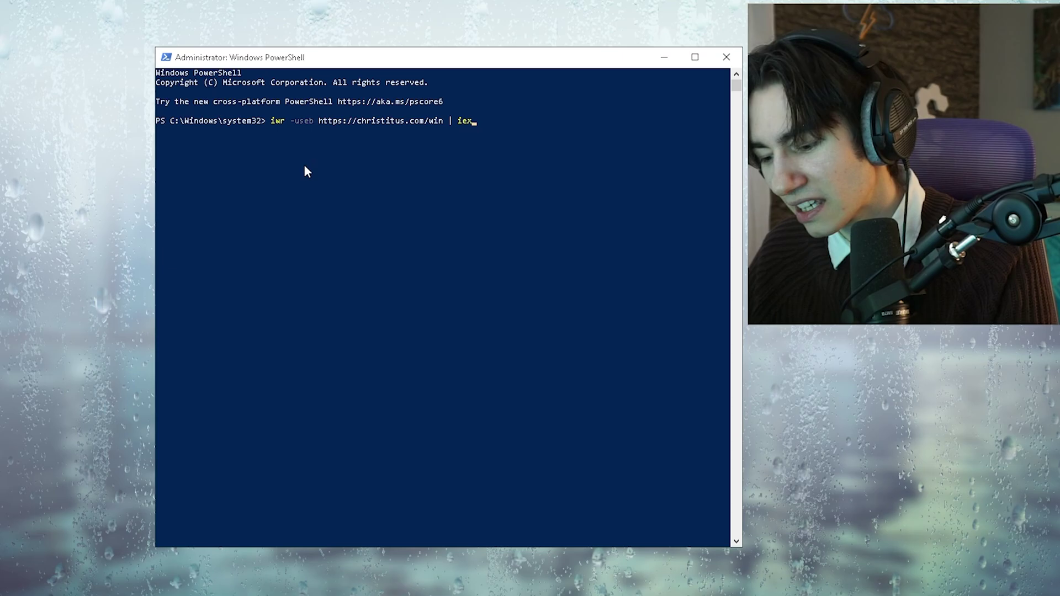
{"action": "key", "text": "Return"}
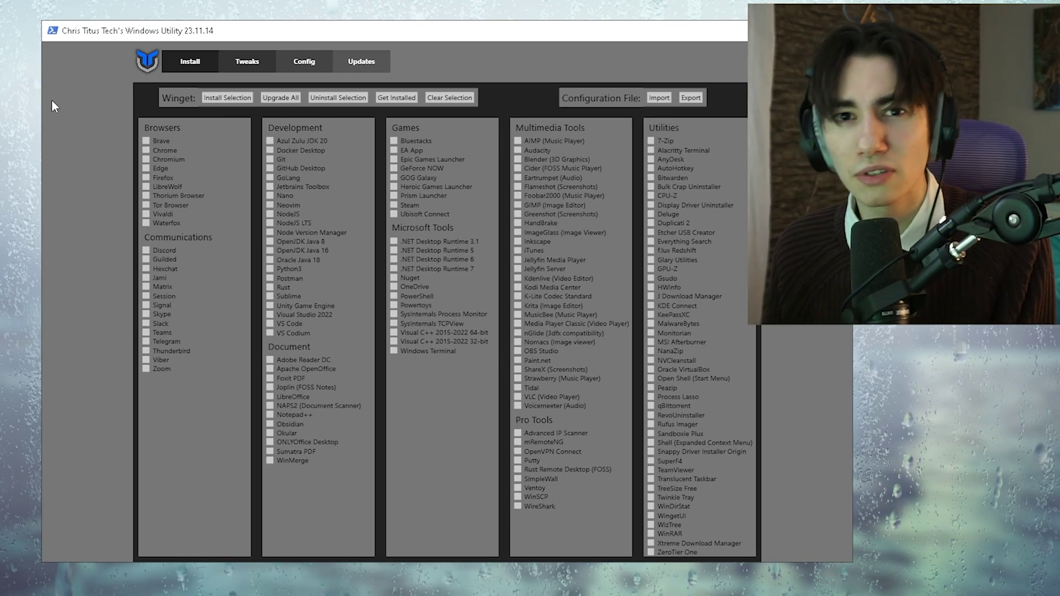
On the Tweaks page, apply the Desktop recommended selection to check ten Essential Tweaks
{"action": "left_click", "coordinate": [237, 65]}
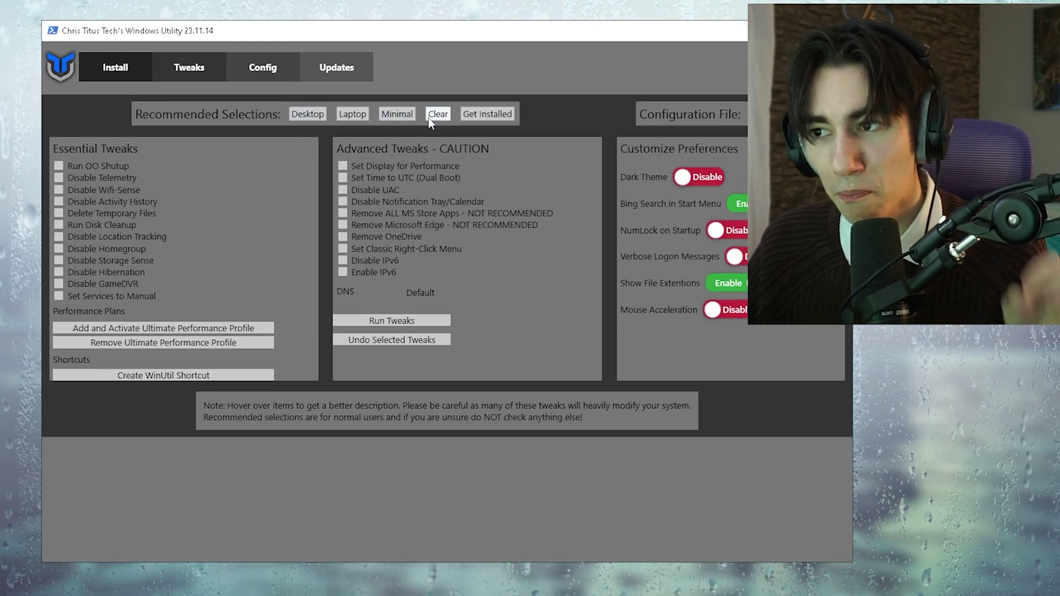
{"action": "left_click", "coordinate": [315, 117]}
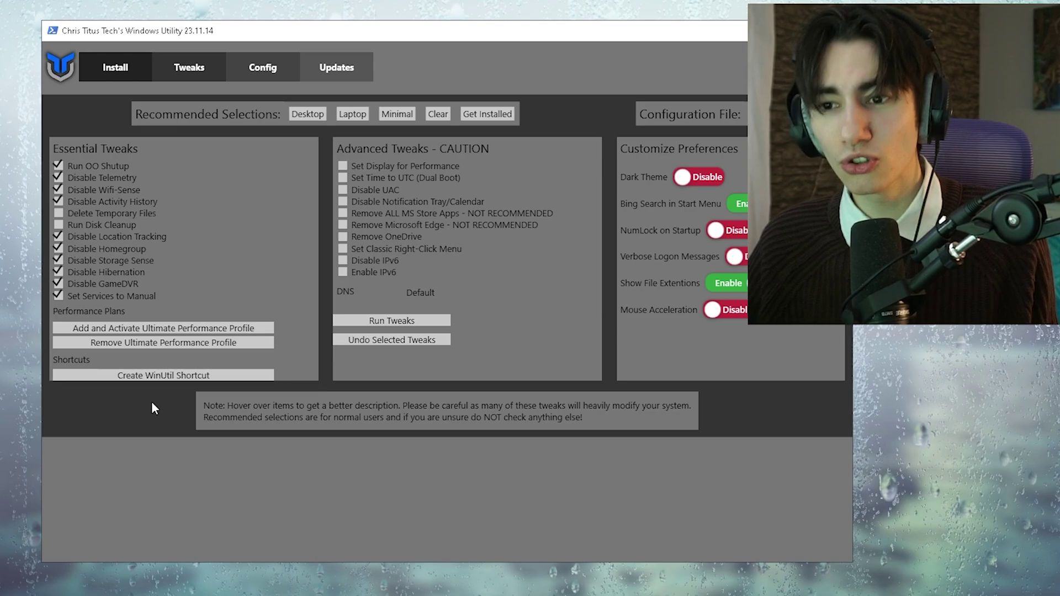
{"action": "mouse_move", "coordinate": [110, 233]}
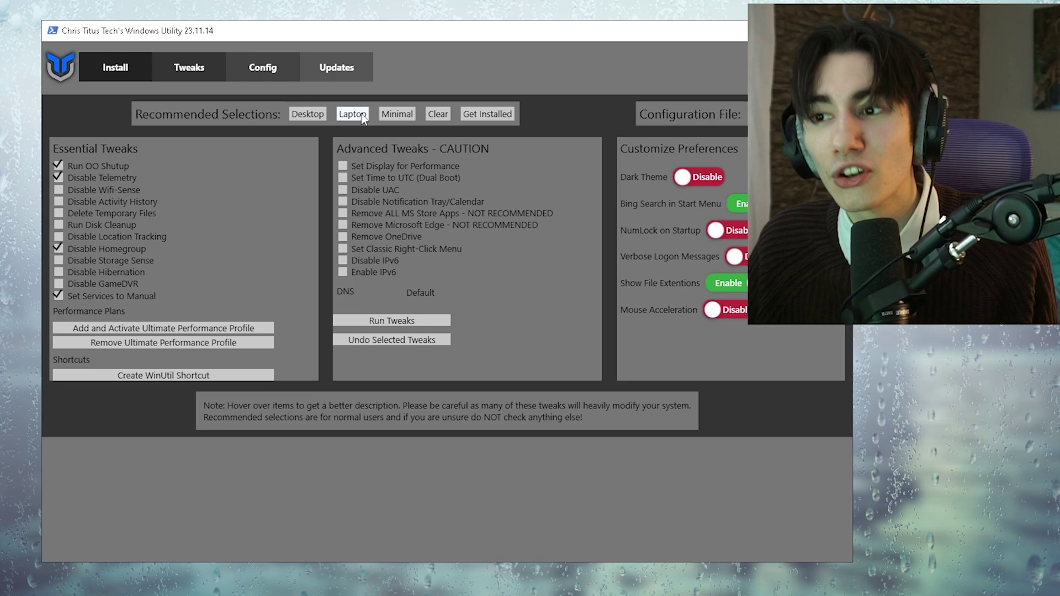
{"action": "left_click", "coordinate": [312, 113]}
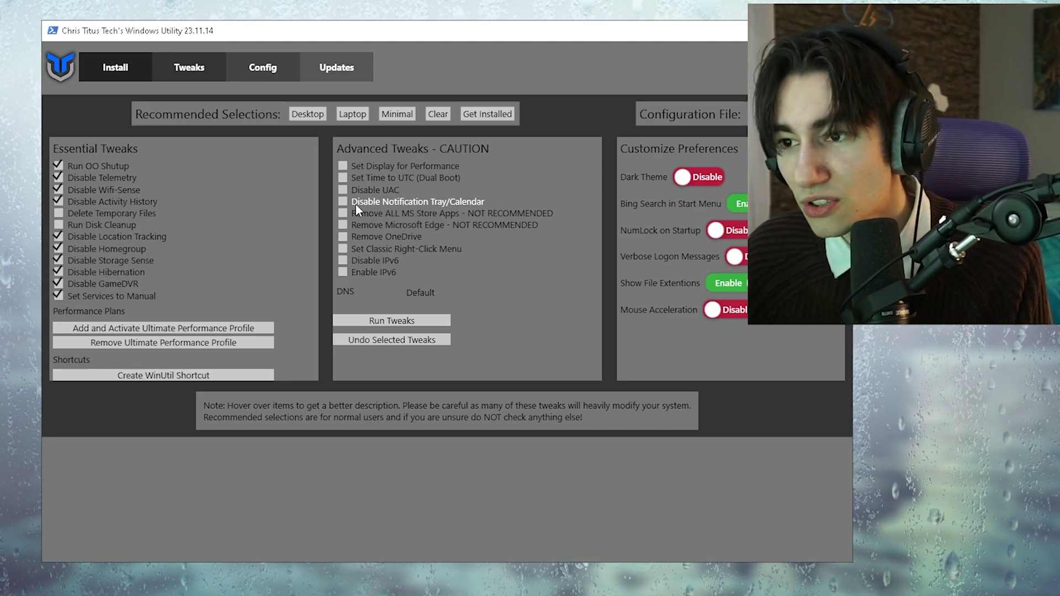
Tick Remove Microsoft Edge and Remove OneDrive in the Advanced Tweaks column
{"action": "mouse_move", "coordinate": [356, 214]}
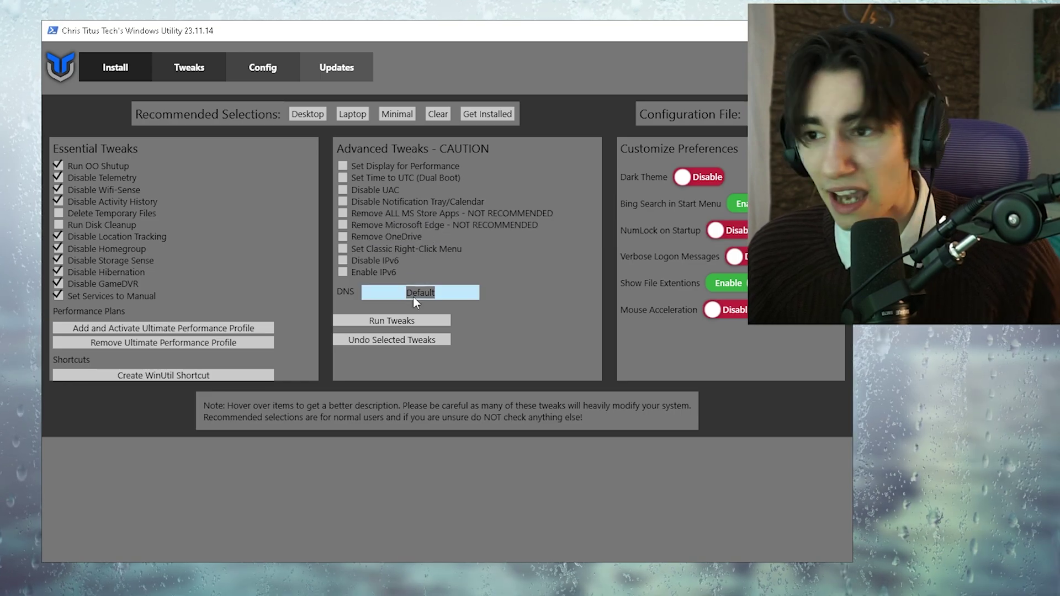
{"action": "left_click", "coordinate": [343, 224]}
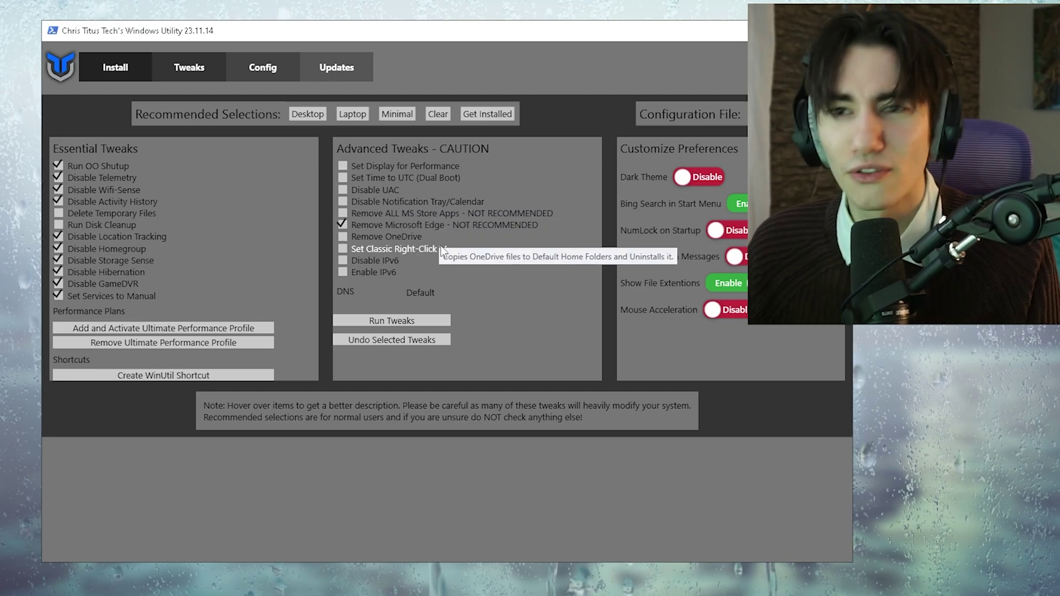
{"action": "left_click", "coordinate": [350, 236]}
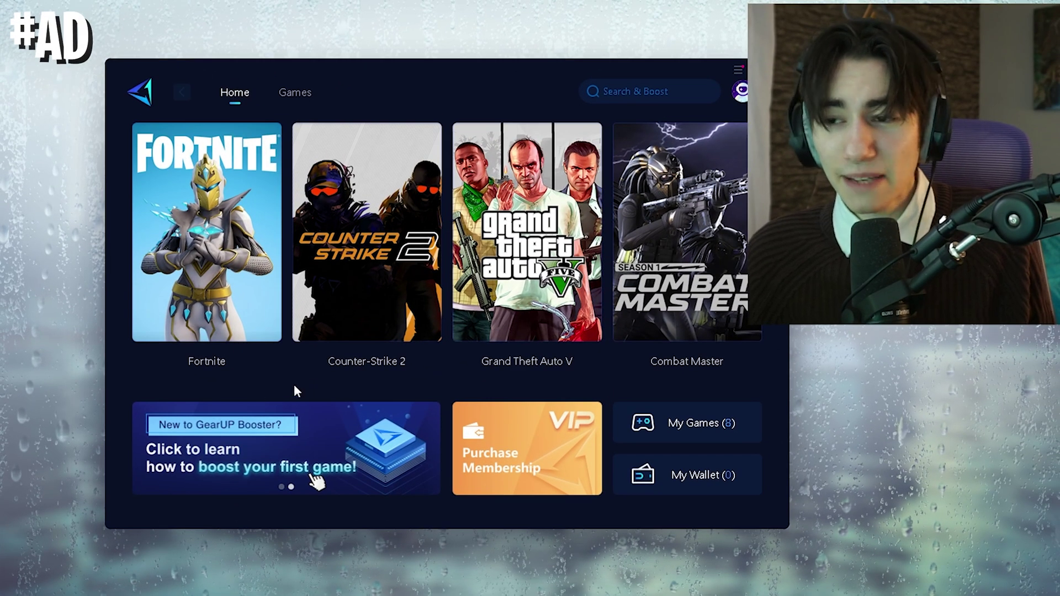
Boost the Fortnite card on the GearUP Booster home page
{"action": "left_click", "coordinate": [195, 273]}
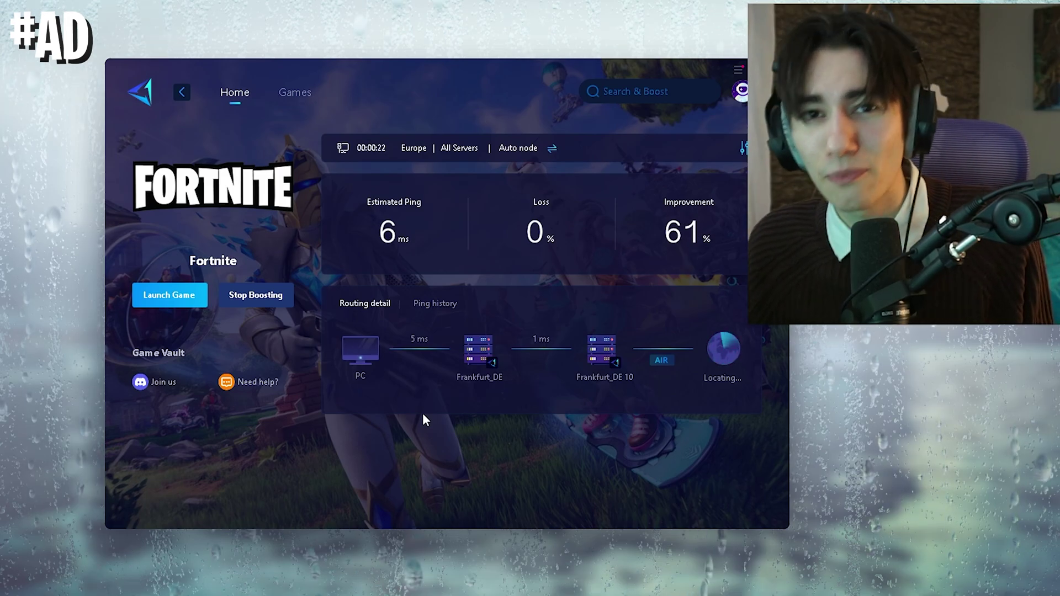
{"action": "mouse_move", "coordinate": [721, 363]}
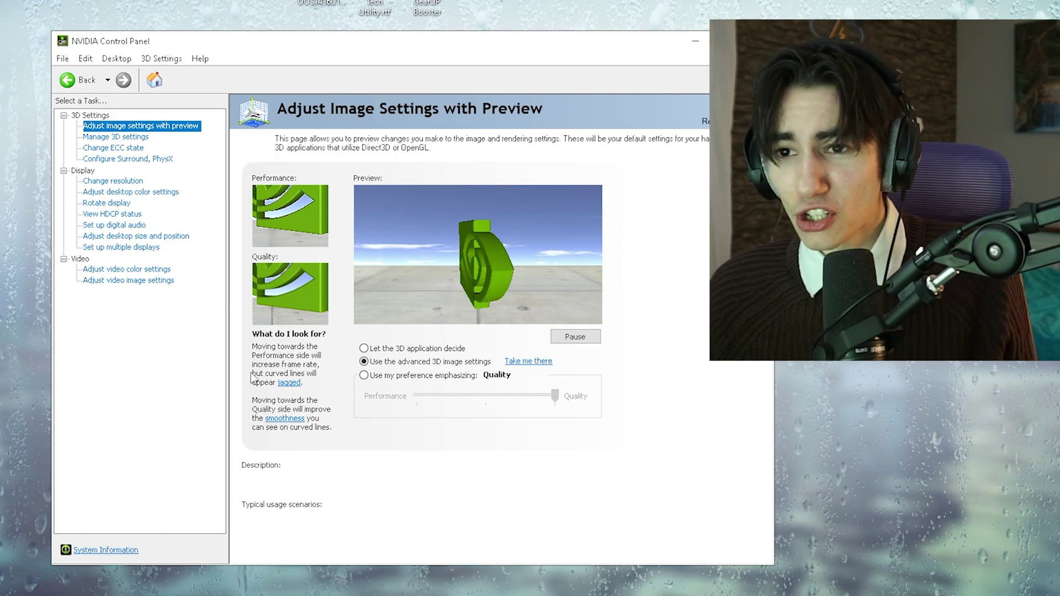
Search for geforce, then follow Take me there to NVIDIA's Manage 3D Settings page
{"action": "key", "text": "super"}
{"action": "type", "text": "geforce"}
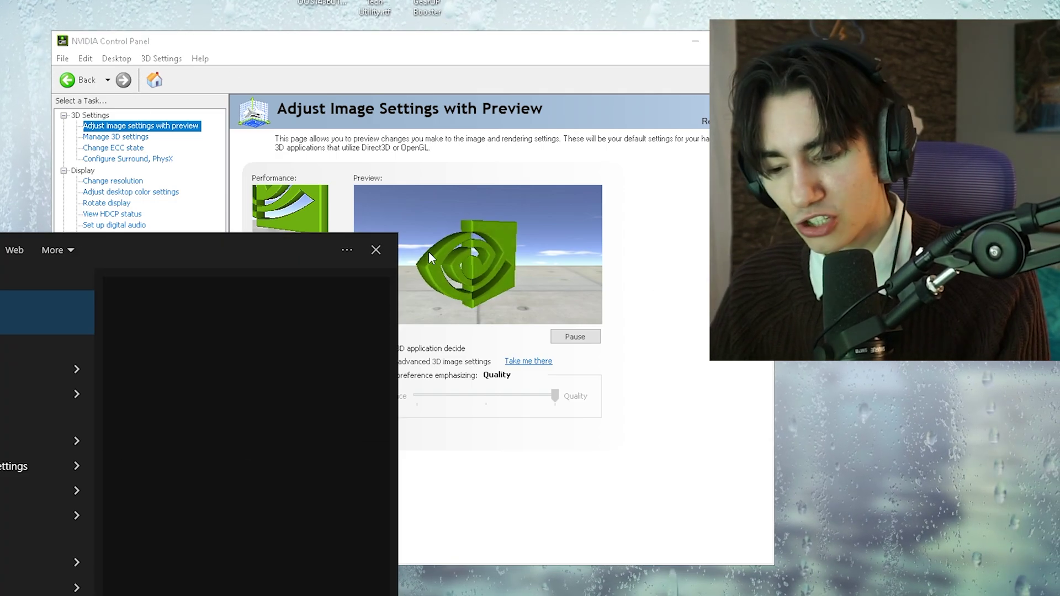
{"action": "left_click", "coordinate": [199, 279]}
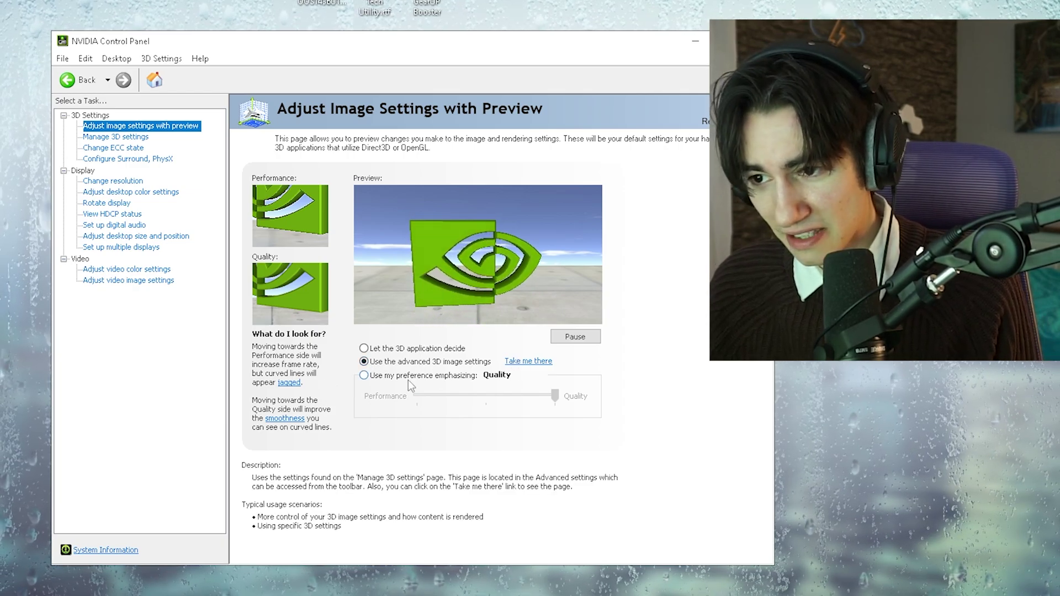
{"action": "left_click", "coordinate": [519, 362]}
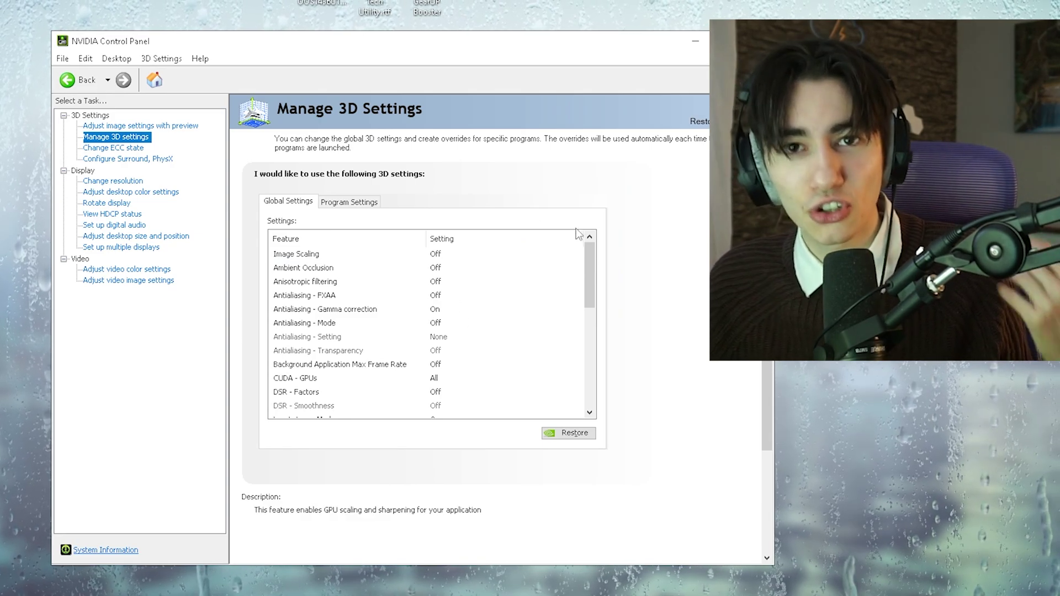
Keep the global Preferred refresh rate at Highest available in Manage 3D Settings
{"action": "left_click_drag", "start_coordinate": [593, 269], "coordinate": [523, 313]}
{"action": "scroll", "coordinate": [508, 307], "scroll_direction": "down", "scroll_amount": 2}
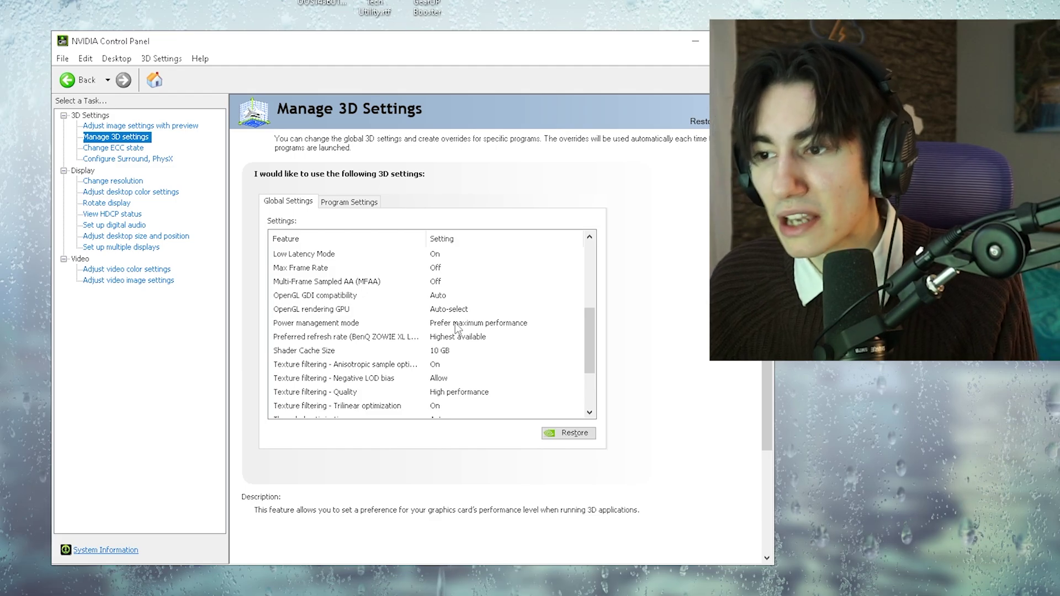
{"action": "left_click", "coordinate": [457, 339]}
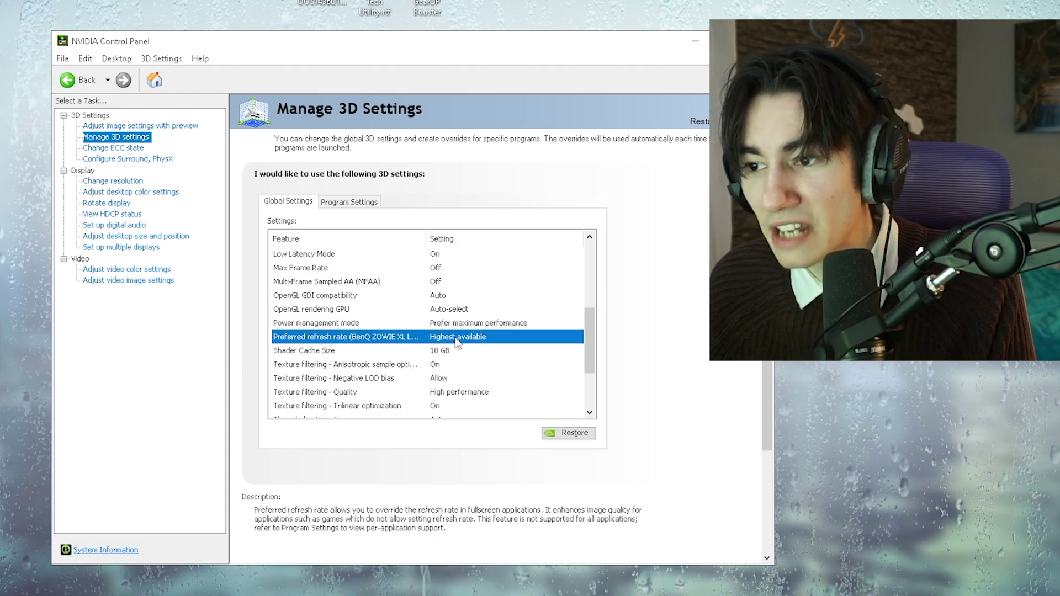
{"action": "left_click", "coordinate": [456, 340]}
{"action": "left_click", "coordinate": [457, 352]}
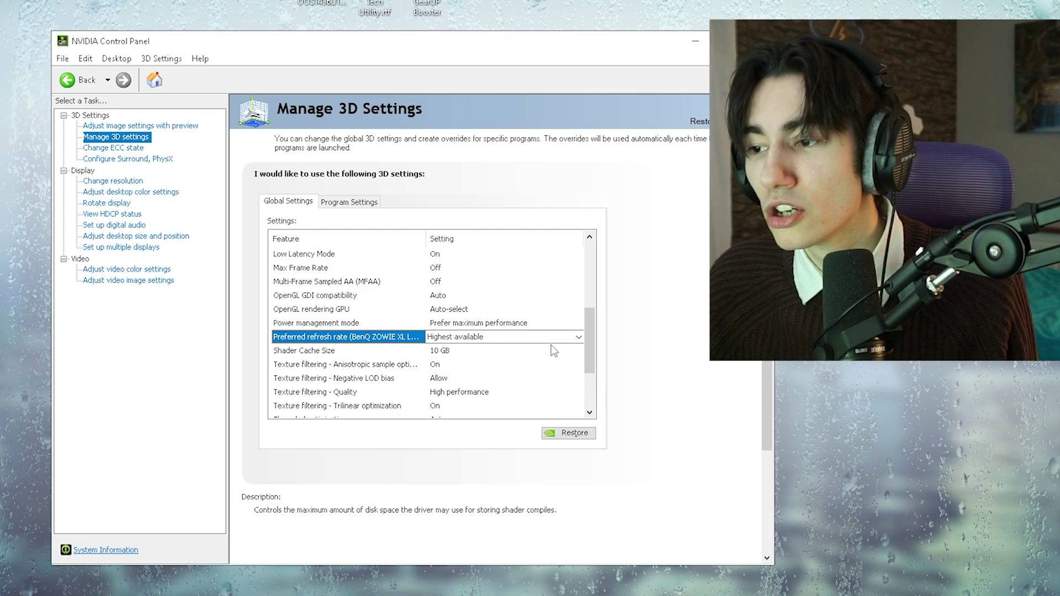
Scroll through the remaining global 3D settings to check their values
{"action": "scroll", "coordinate": [588, 342], "scroll_direction": "down", "scroll_amount": 2}
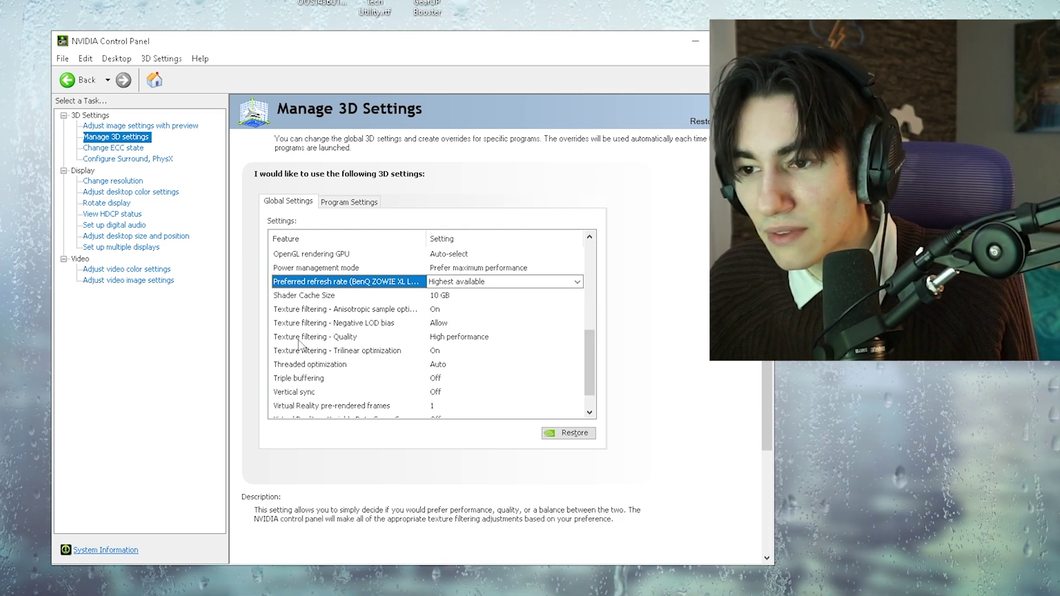
{"action": "scroll", "coordinate": [592, 357], "scroll_direction": "down", "scroll_amount": 1}
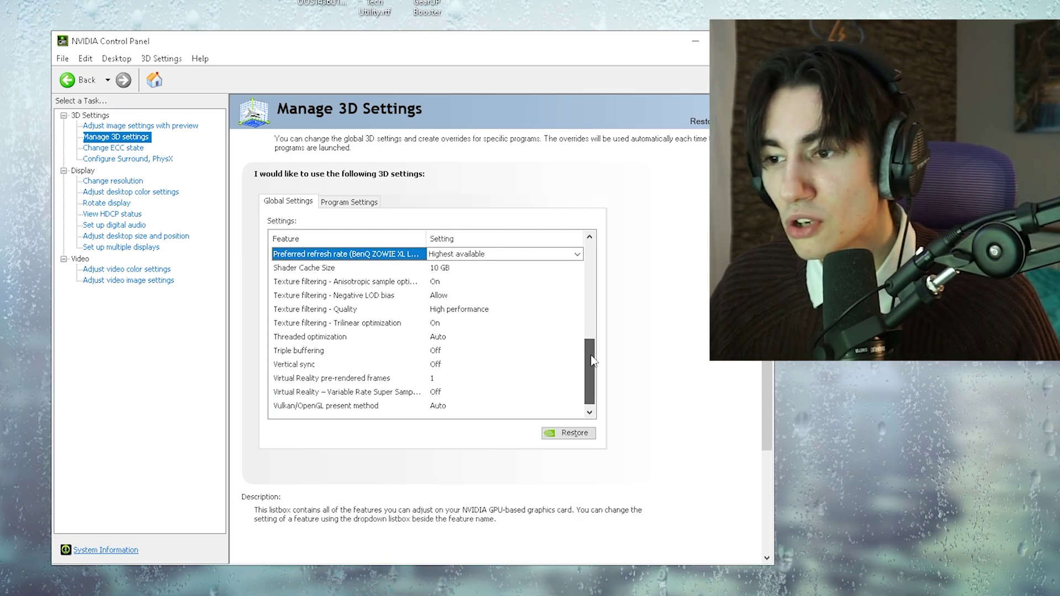
{"action": "scroll", "coordinate": [471, 358], "scroll_direction": "up", "scroll_amount": 4}
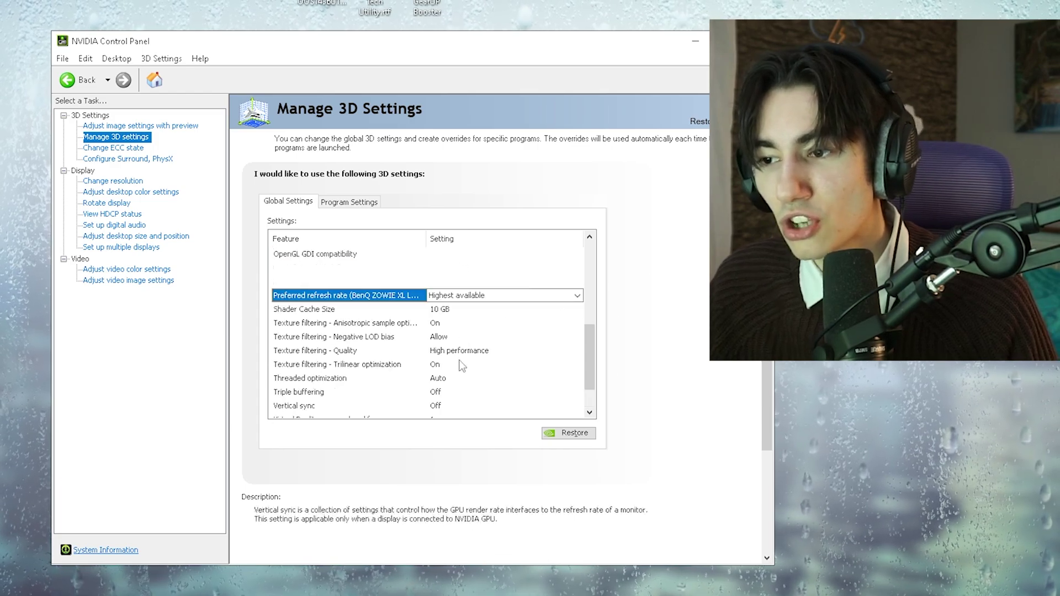
{"action": "scroll", "coordinate": [475, 358], "scroll_direction": "up", "scroll_amount": 3}
On Change resolution, check the native 1920 × 1080 refresh rates, leaving it at 120Hz
{"action": "left_click", "coordinate": [113, 180]}
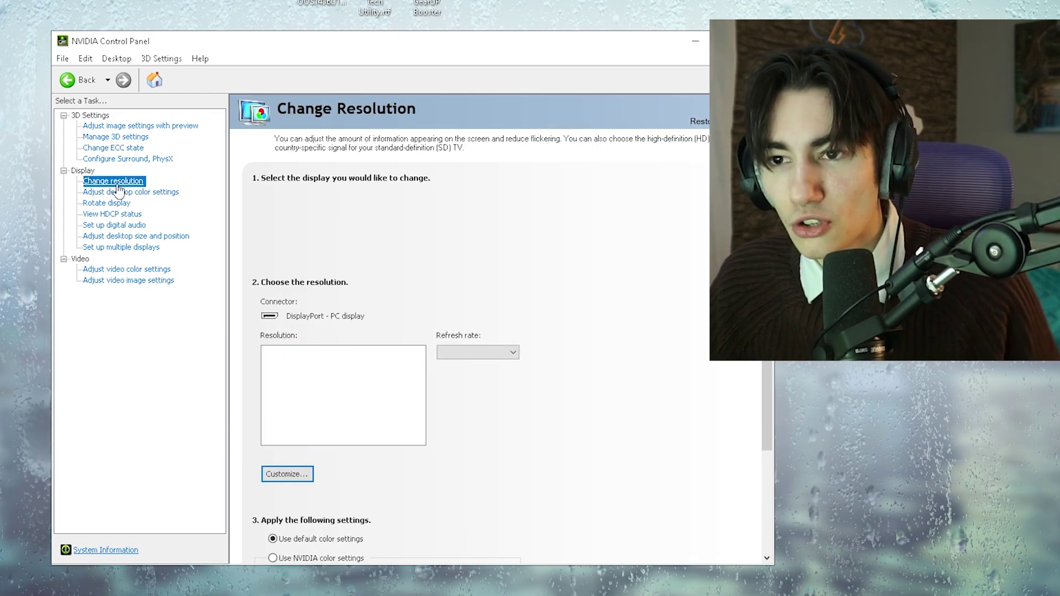
{"action": "scroll", "coordinate": [422, 403], "scroll_direction": "up", "scroll_amount": 5}
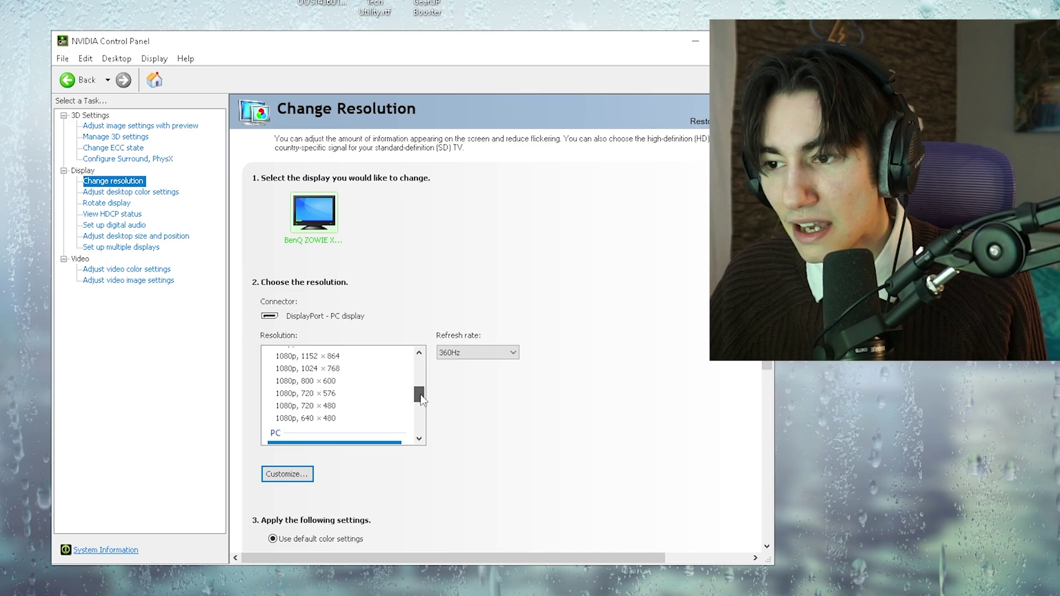
{"action": "left_click", "coordinate": [321, 370]}
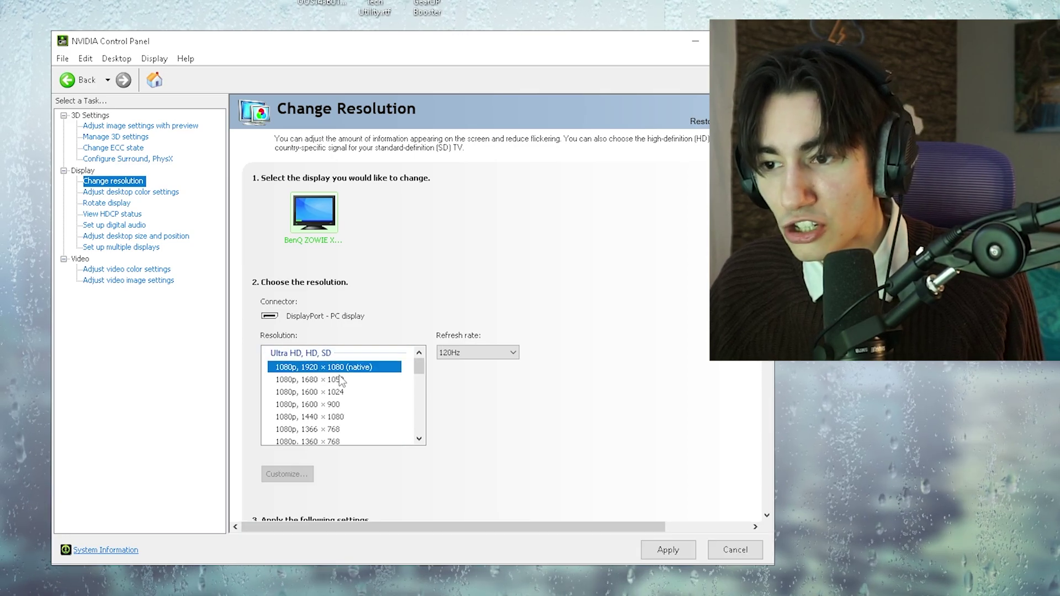
{"action": "left_click", "coordinate": [478, 352]}
{"action": "scroll", "coordinate": [465, 371], "scroll_direction": "down", "scroll_amount": 3}
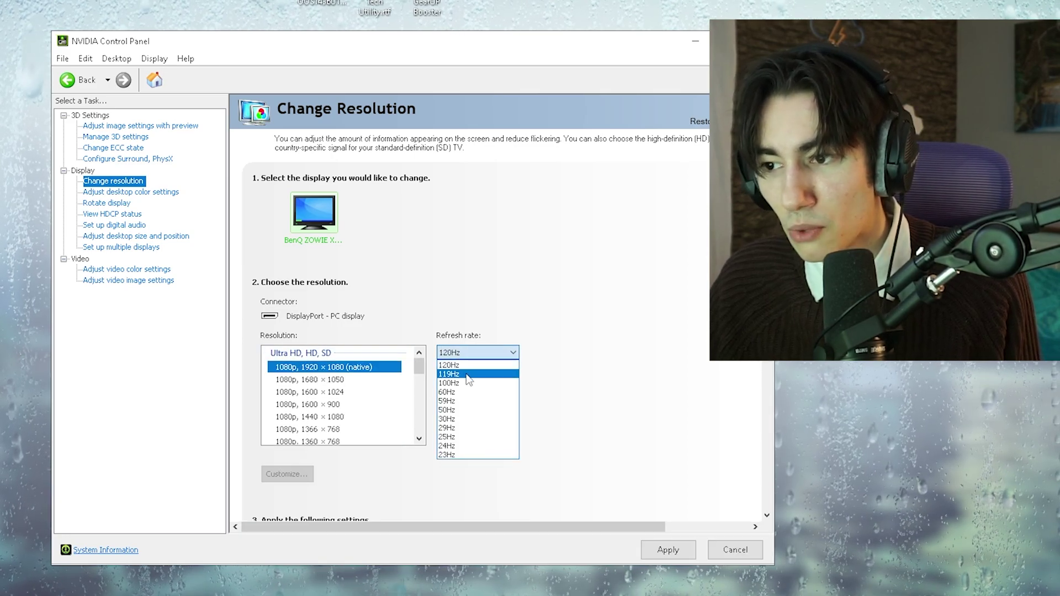
{"action": "left_click", "coordinate": [518, 295]}
Select PC 1920 × 1080 at 360Hz and apply it
{"action": "scroll", "coordinate": [387, 387], "scroll_direction": "down", "scroll_amount": 6}
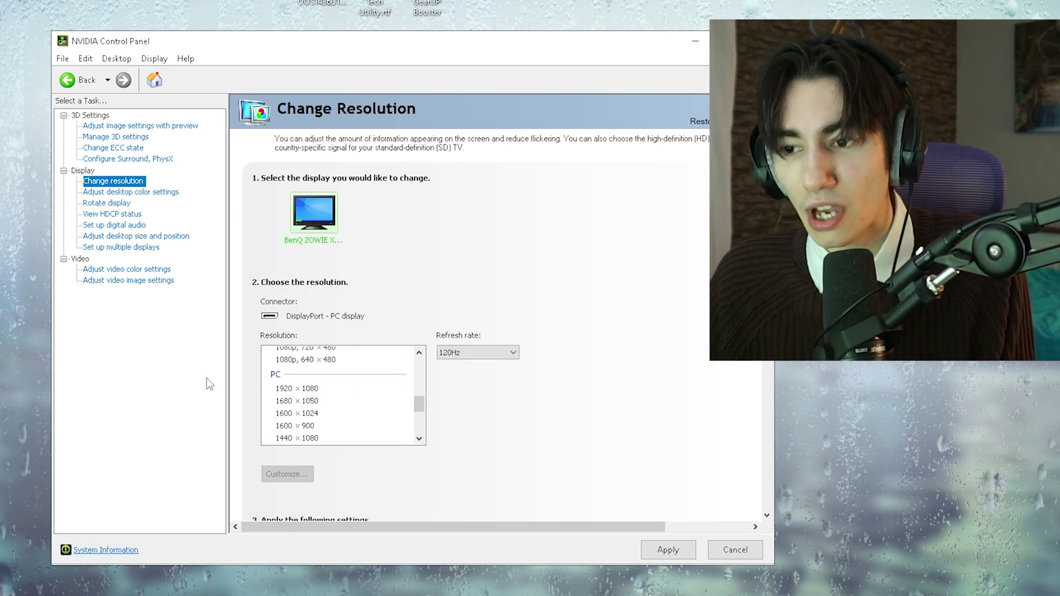
{"action": "left_click", "coordinate": [300, 388]}
{"action": "left_click", "coordinate": [469, 353]}
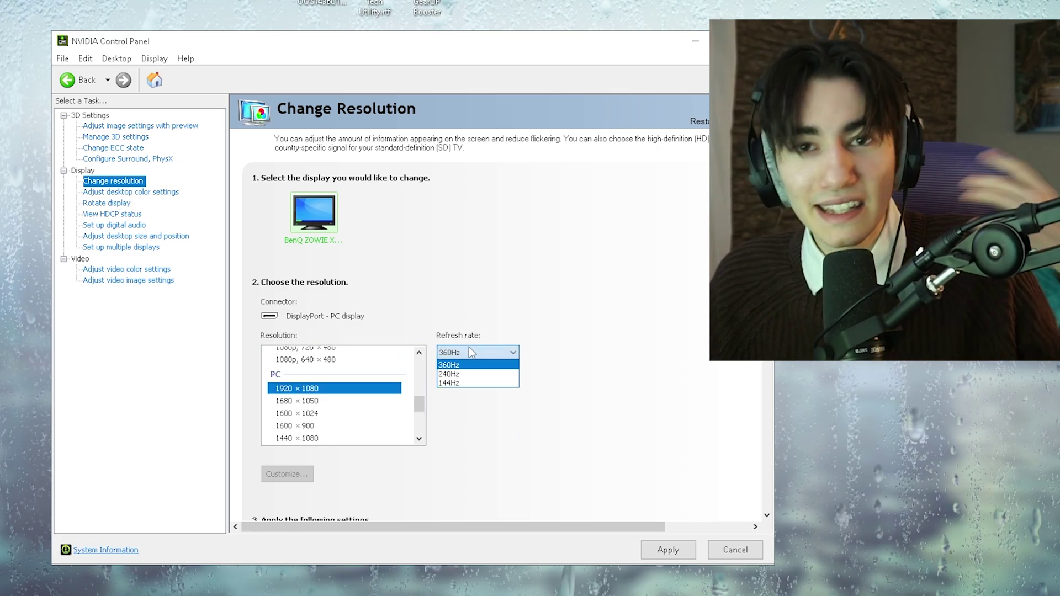
{"action": "left_click", "coordinate": [467, 366]}
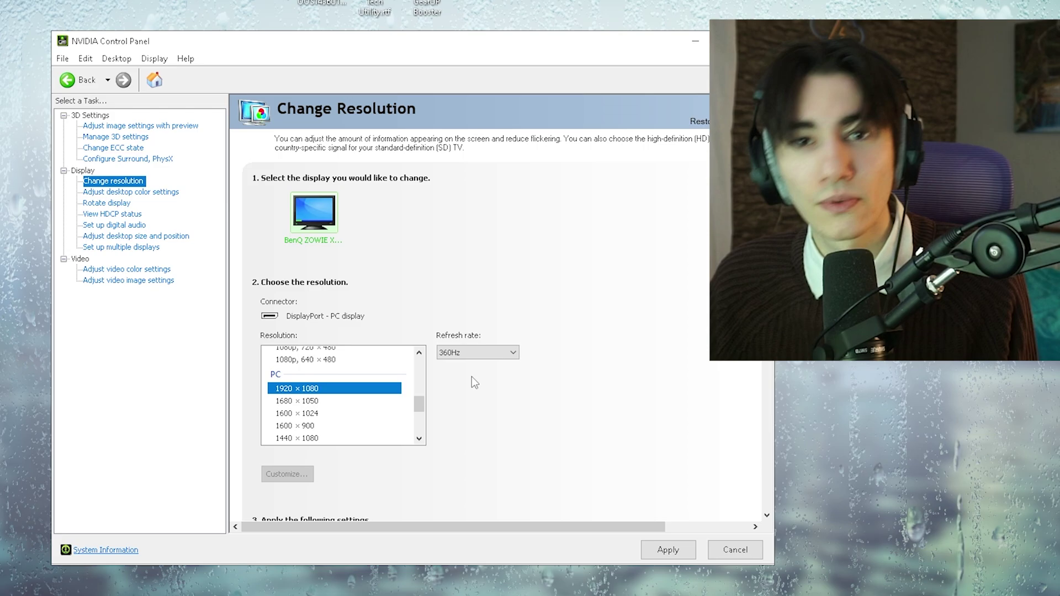
{"action": "left_click", "coordinate": [661, 554]}
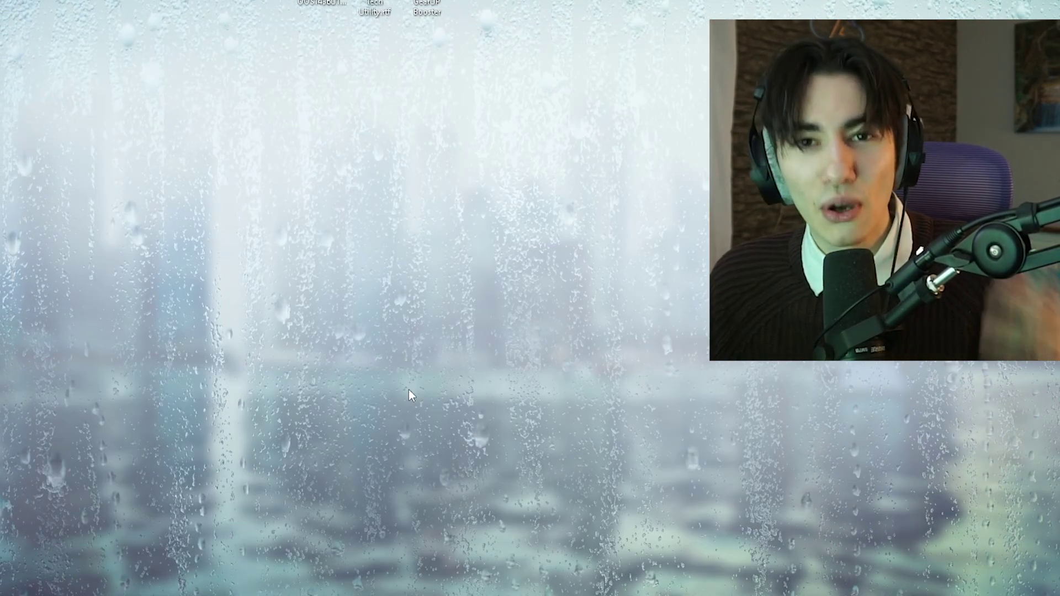
Search 'delete' to reach Delete temporary files, then show the Temporary files breakdown
{"action": "key", "text": "super"}
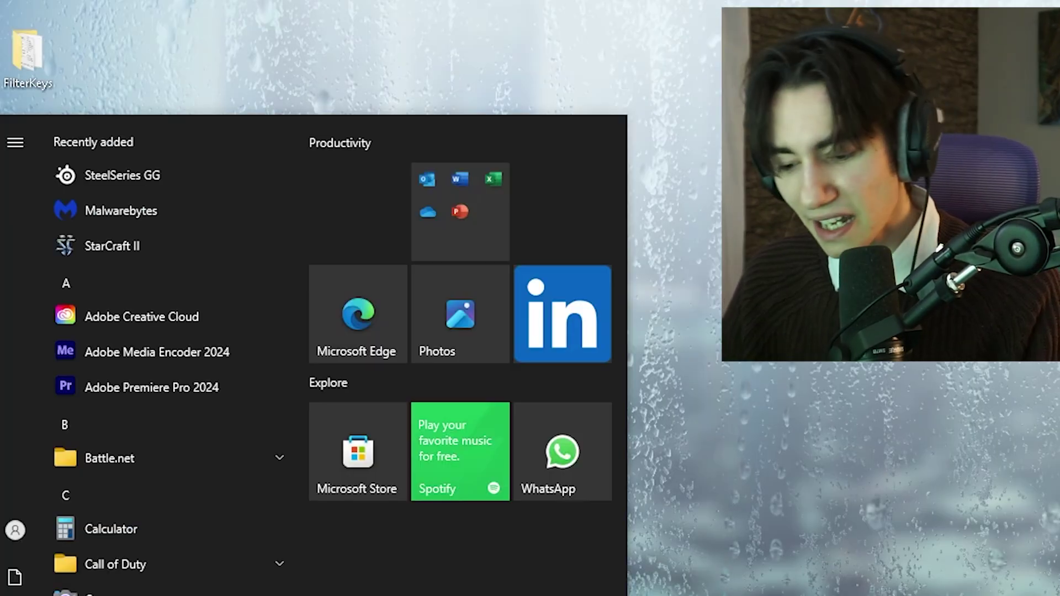
{"action": "type", "text": "delete"}
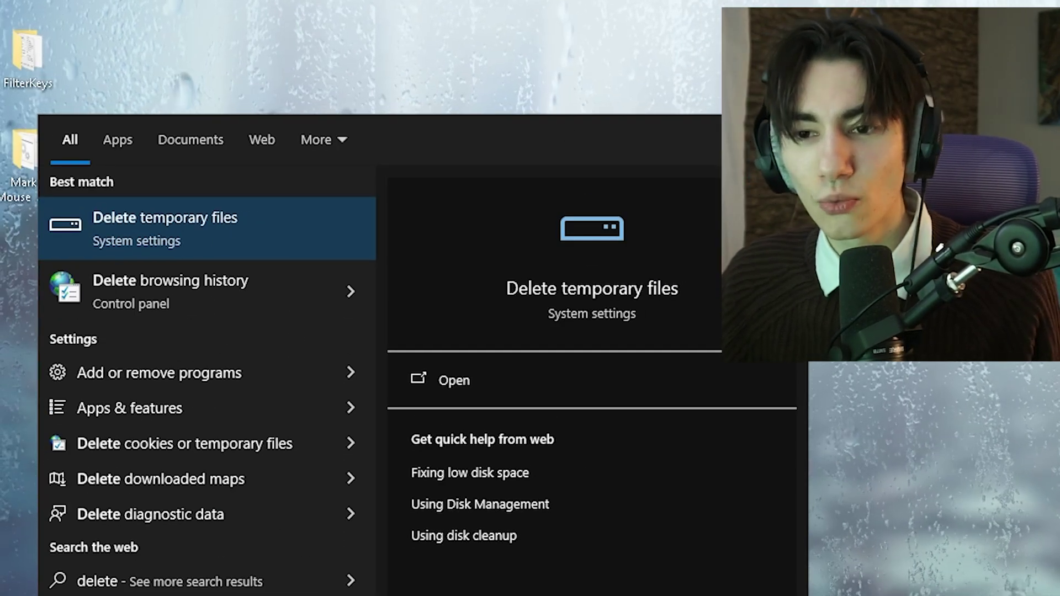
{"action": "left_click", "coordinate": [187, 227]}
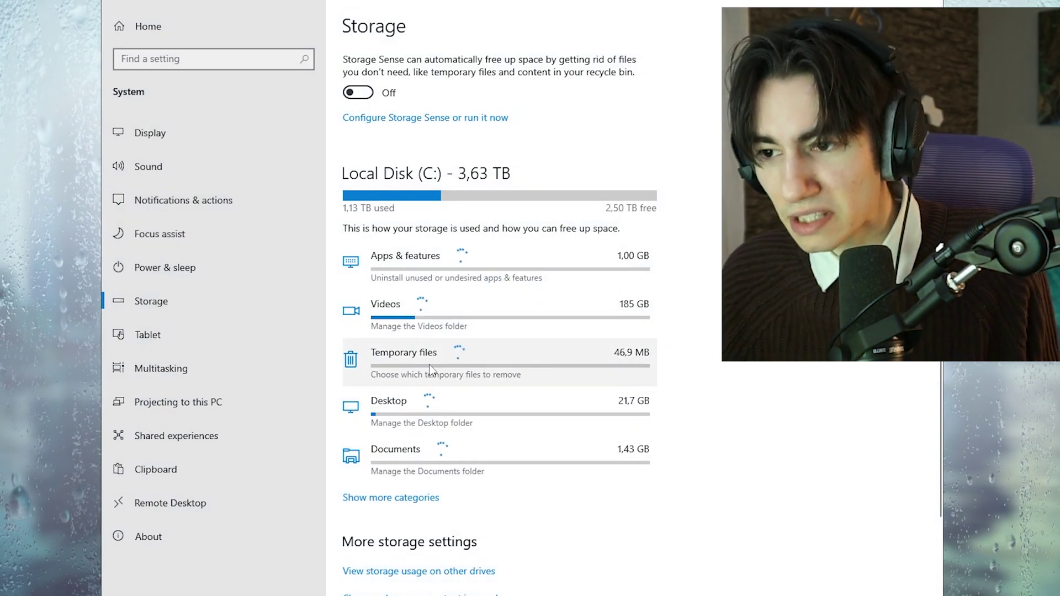
{"action": "left_click", "coordinate": [426, 362]}
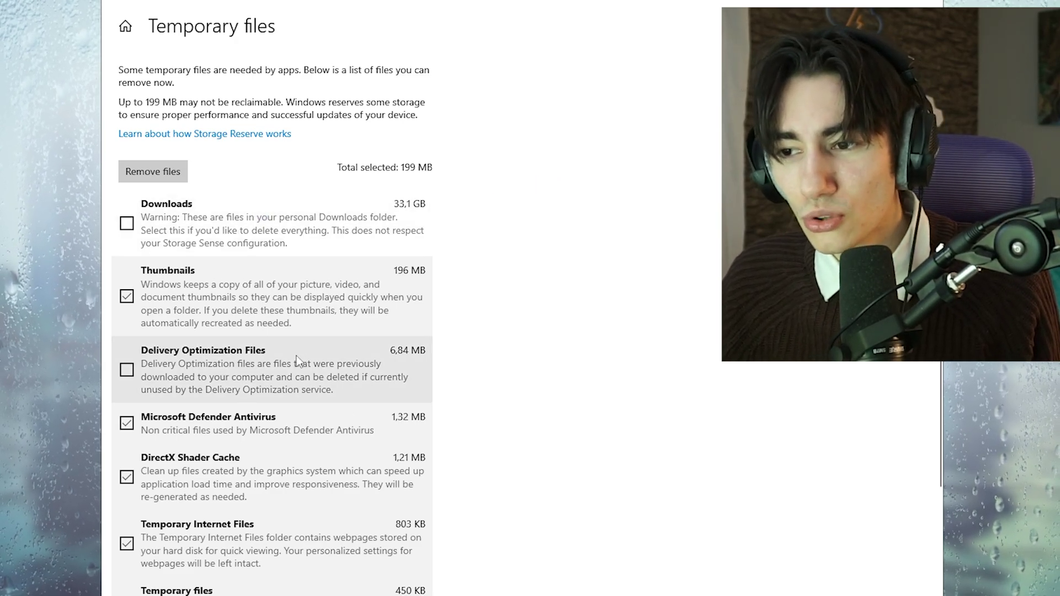
Add Delivery Optimization Files to the selected temporary file categories
{"action": "scroll", "coordinate": [295, 356], "scroll_direction": "down", "scroll_amount": 2}
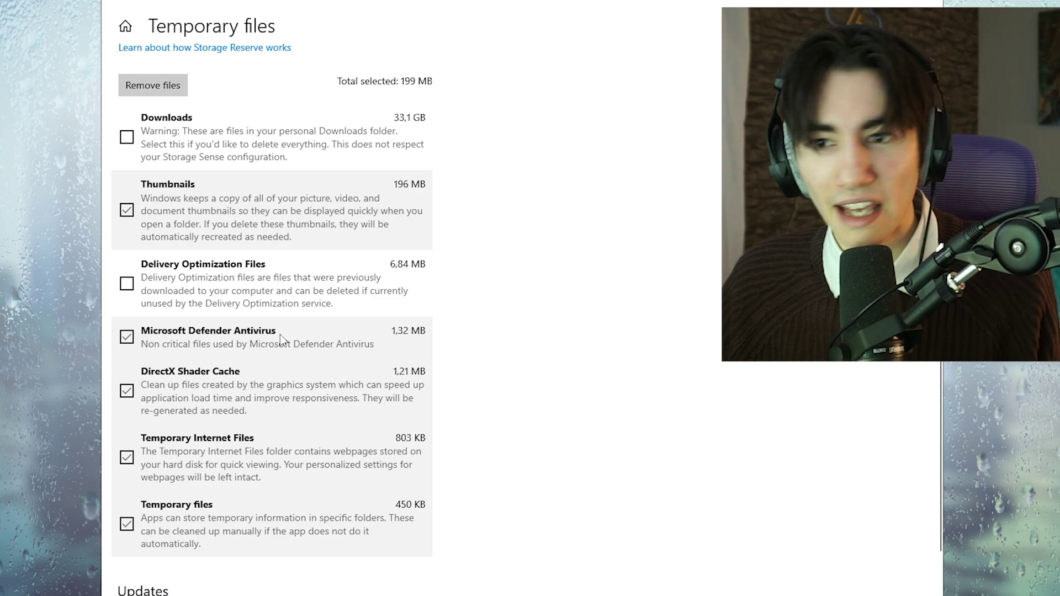
{"action": "scroll", "coordinate": [280, 335], "scroll_direction": "down", "scroll_amount": 2}
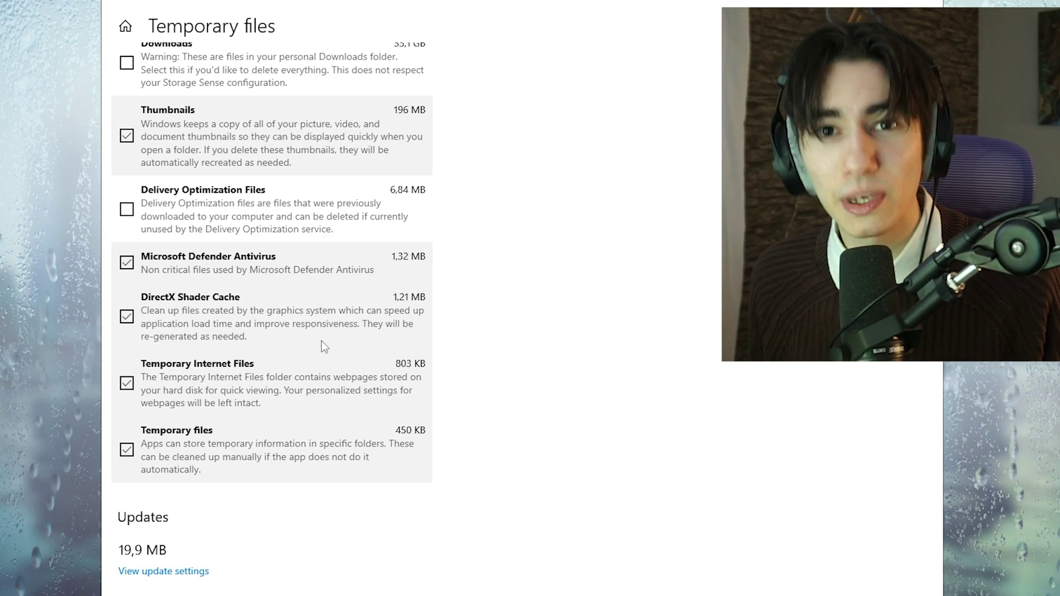
{"action": "scroll", "coordinate": [321, 340], "scroll_direction": "up", "scroll_amount": 2}
{"action": "left_click", "coordinate": [126, 296]}
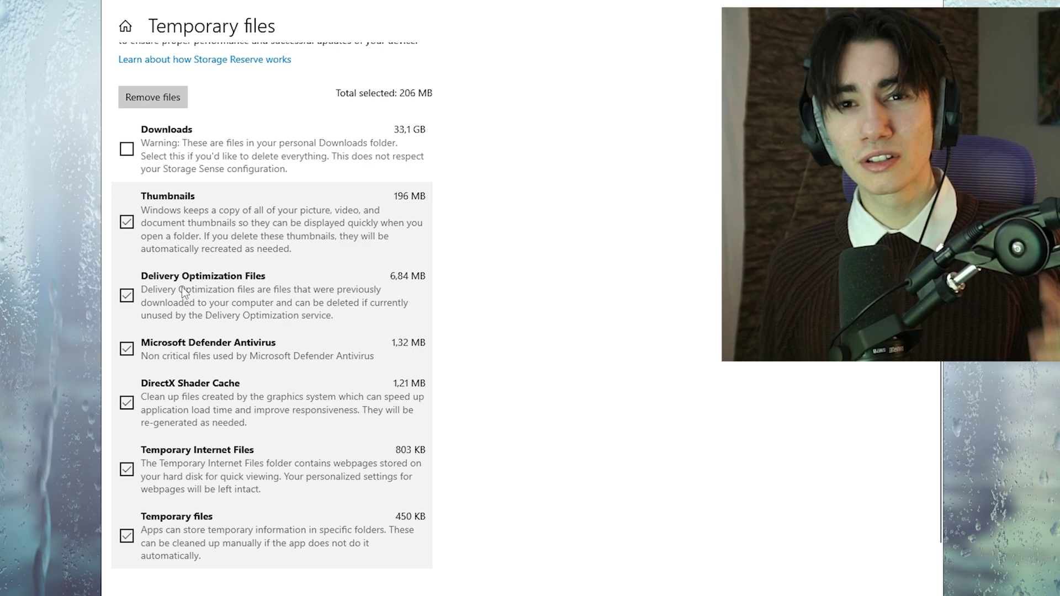
Remove the selected temporary files, leaving those categories at 0 bytes
{"action": "scroll", "coordinate": [184, 291], "scroll_direction": "down", "scroll_amount": 2}
{"action": "scroll", "coordinate": [177, 221], "scroll_direction": "up", "scroll_amount": 3}
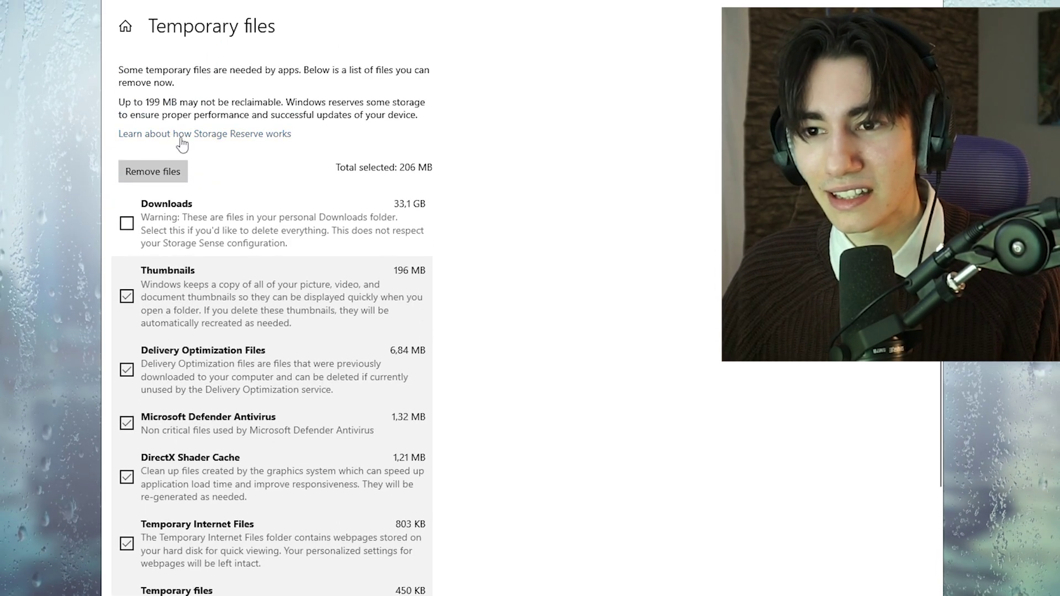
{"action": "left_click", "coordinate": [153, 172]}
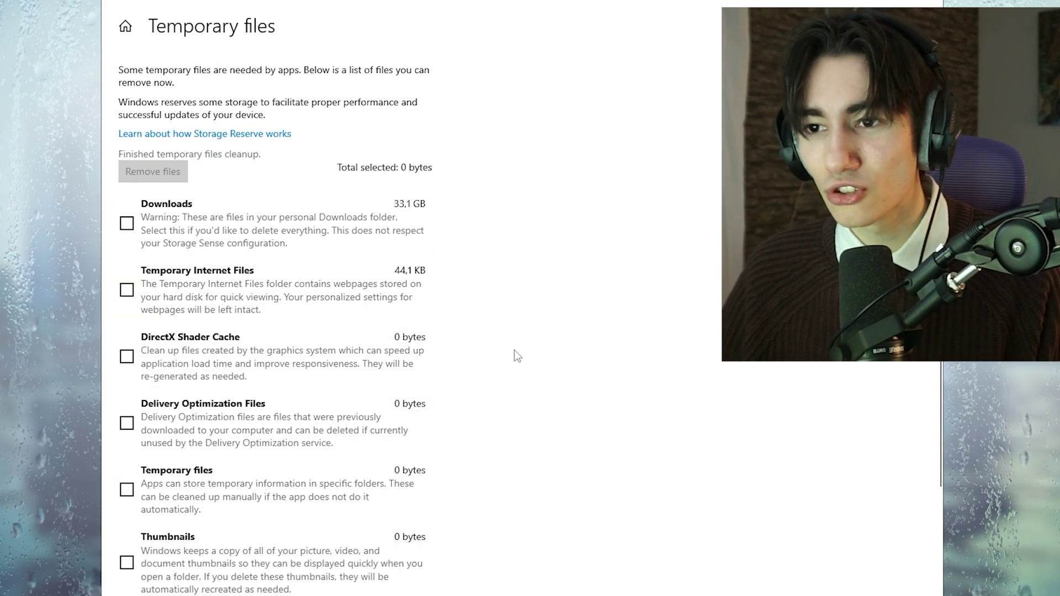
{"action": "scroll", "coordinate": [469, 341], "scroll_direction": "down", "scroll_amount": 3}
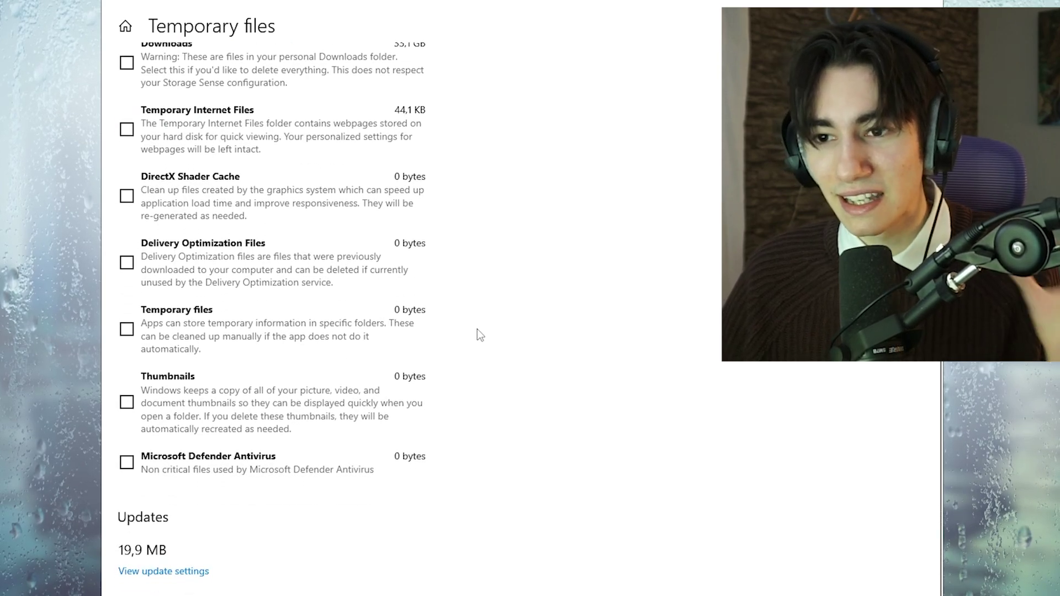